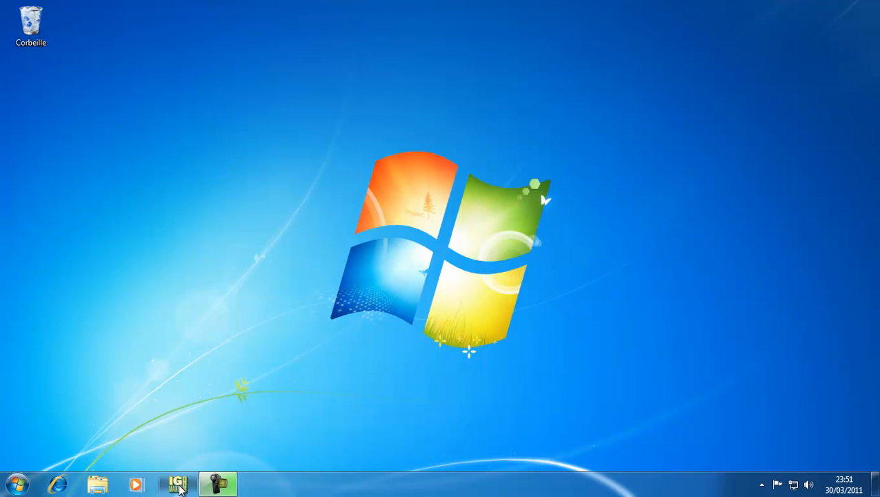
Start IG Maker maximized in trial mode and open the overall settings of the QVGA Action RPG project
click(179, 484)
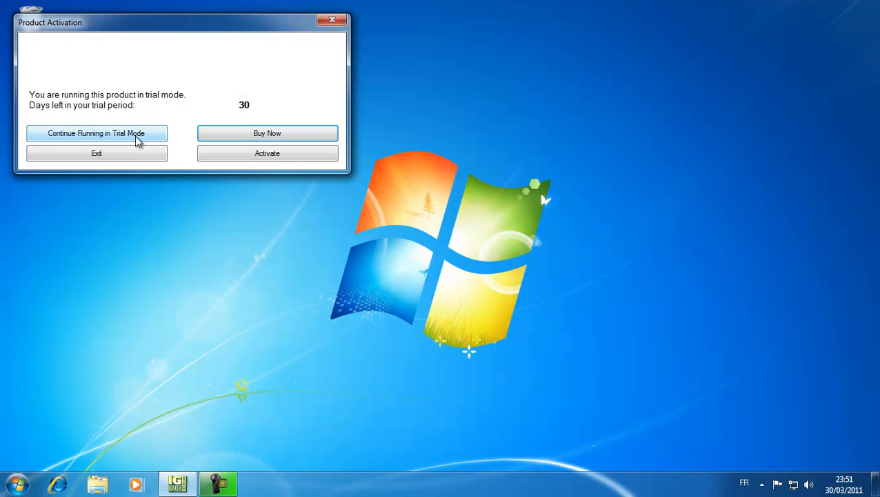
click(137, 135)
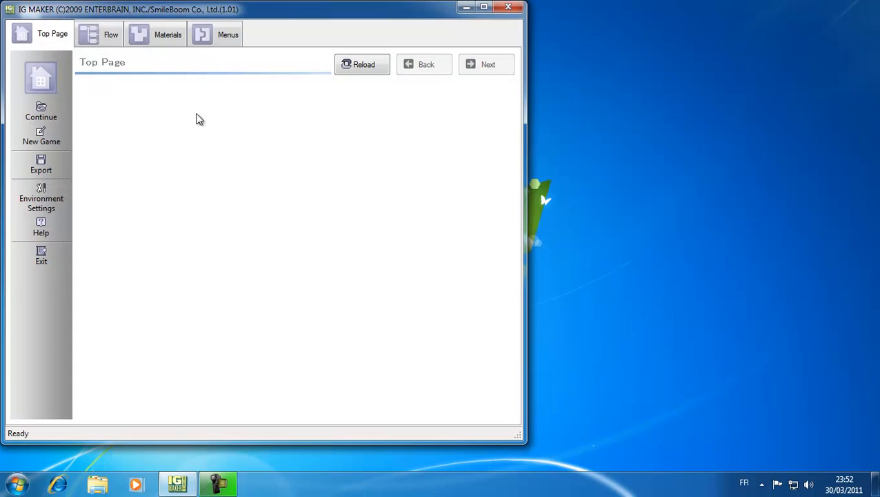
click(484, 6)
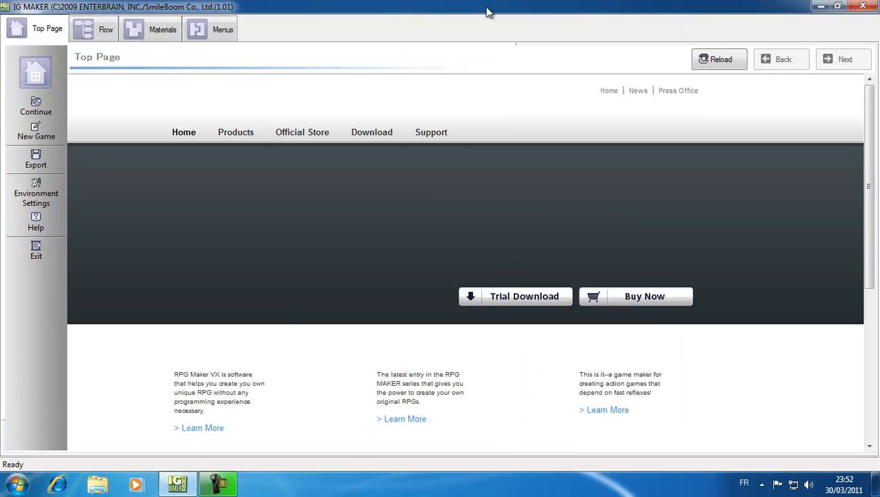
click(41, 110)
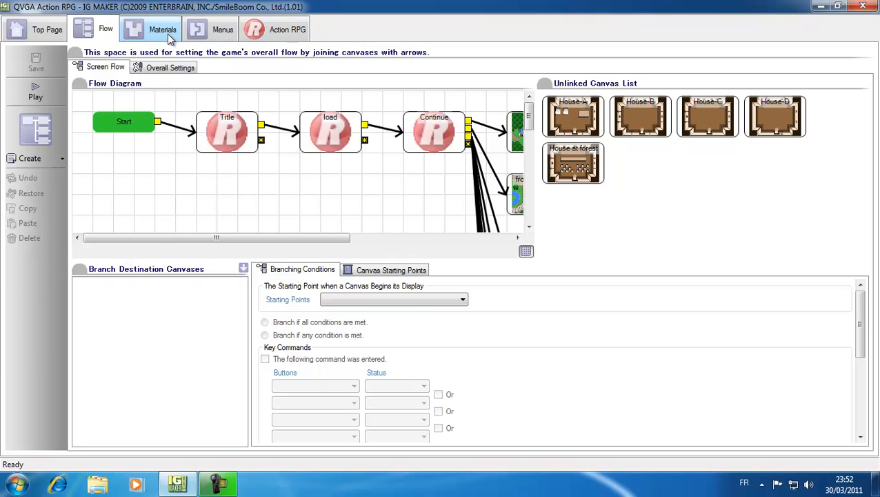
click(163, 68)
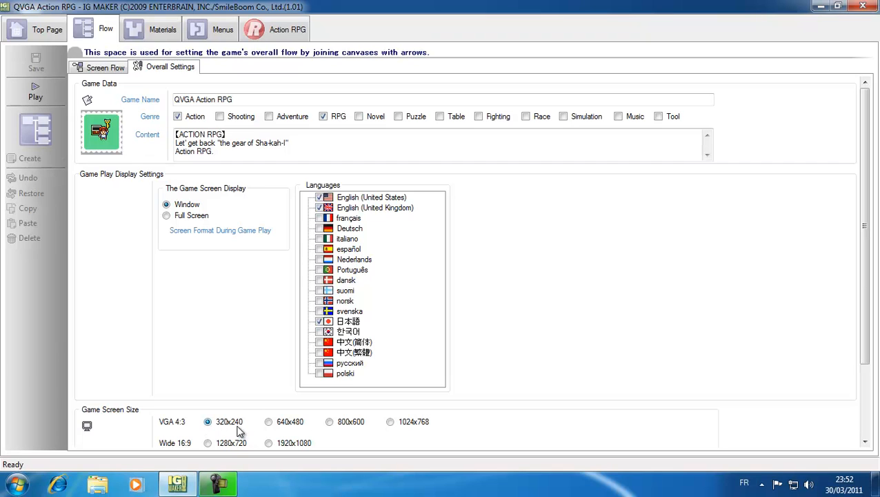
Open the 002-Clouds01 image from the Fogs folder of RPGXP Materialz in the Images library with GIMP
click(97, 485)
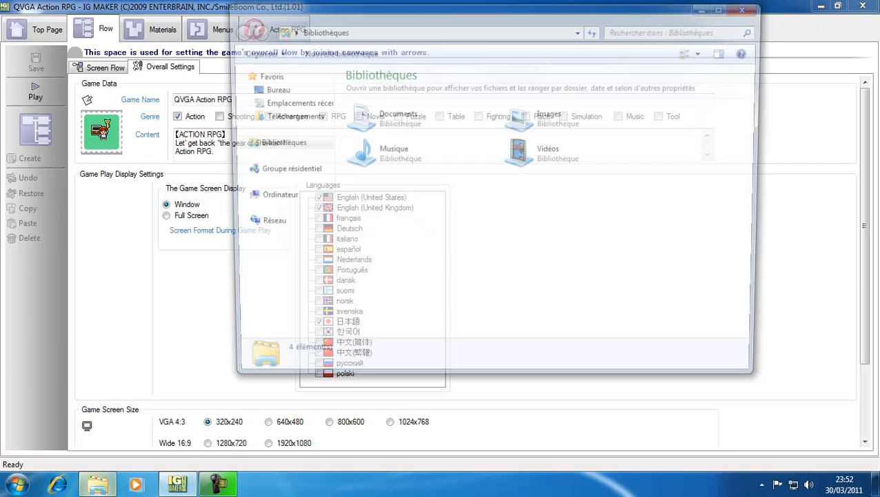
click(541, 128)
double_click(542, 129)
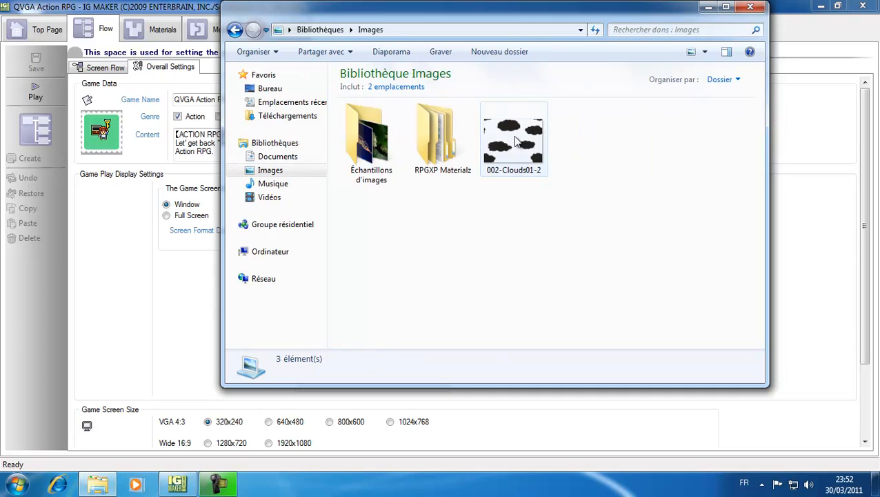
double_click(444, 145)
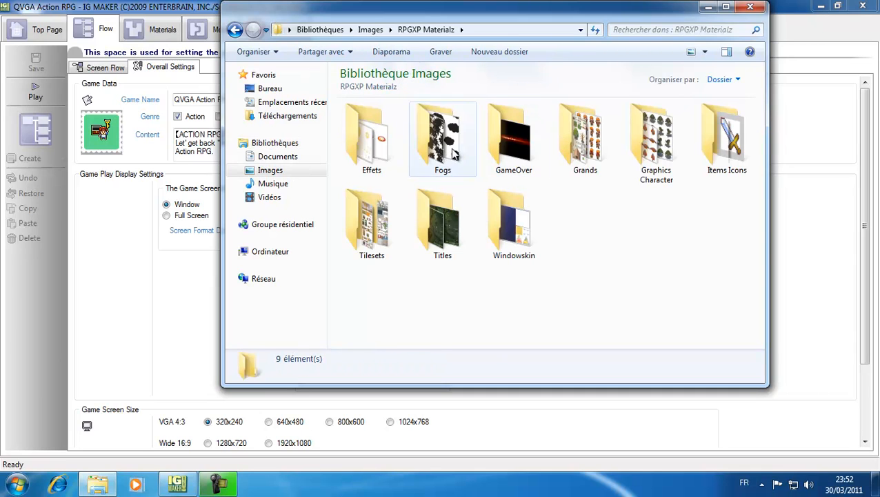
double_click(446, 153)
right_click(446, 150)
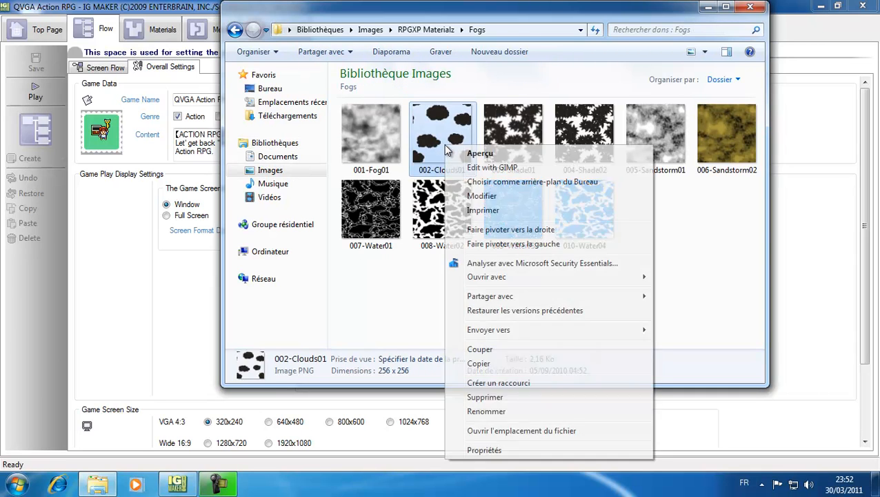
click(514, 167)
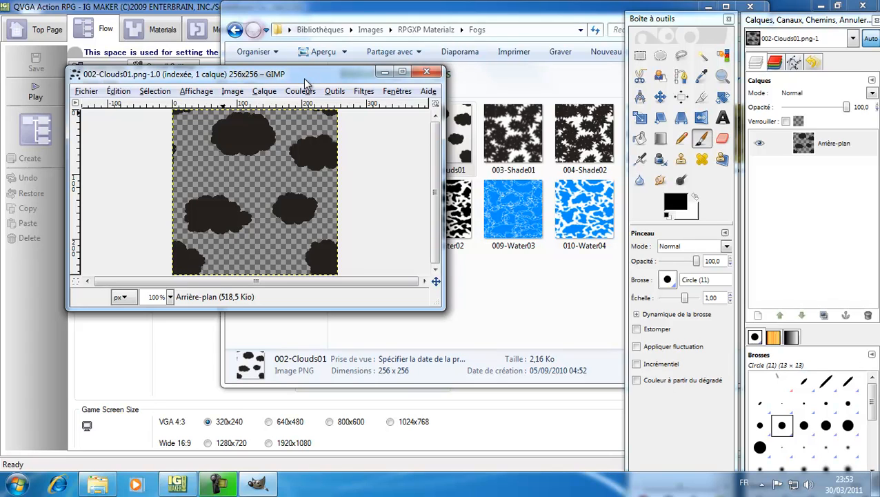
Scale the cloud image to 320 x 240 pixels with the width and height unlinked
click(235, 91)
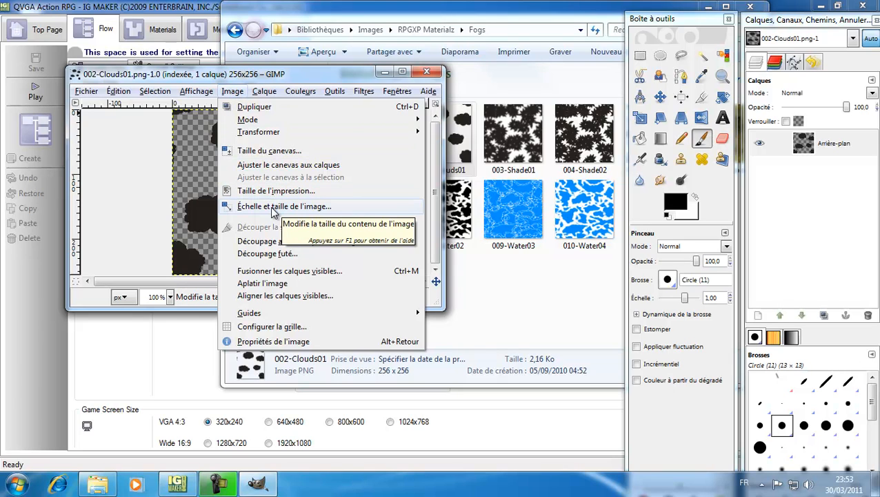
click(275, 207)
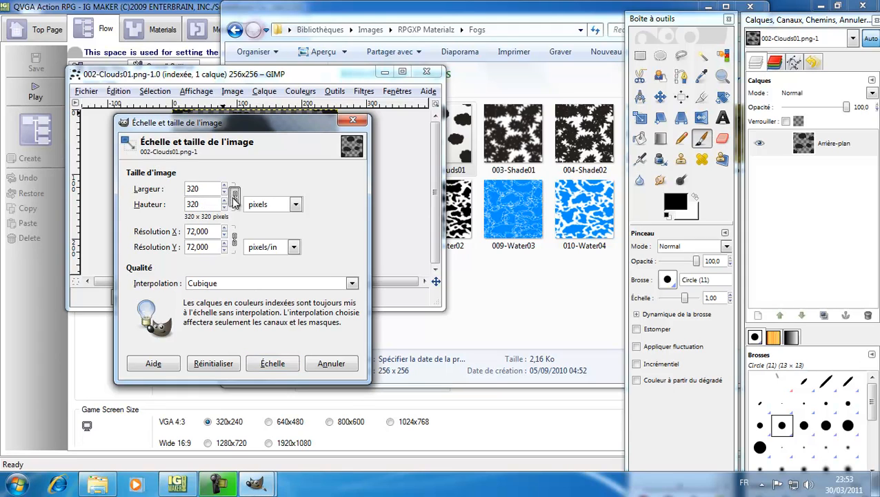
key(Tab)
text(2)
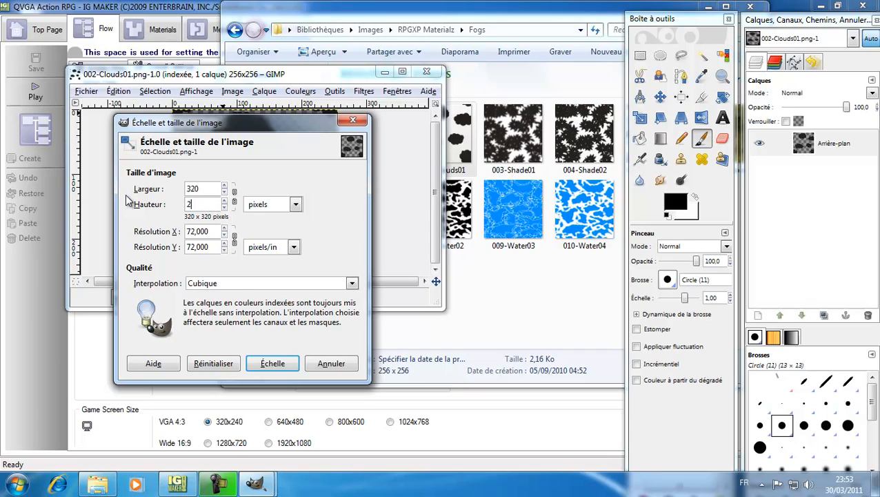
click(272, 363)
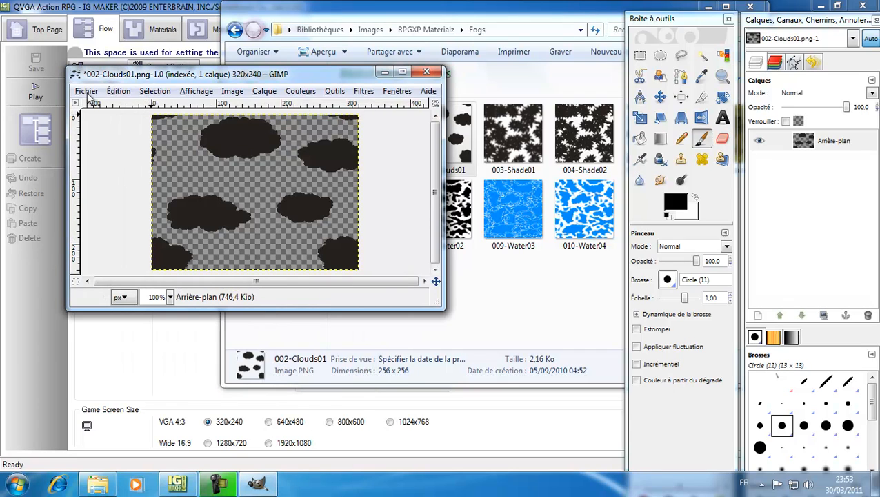
Create a new 640 x 240 pixel image filled with transparency
click(88, 94)
click(104, 108)
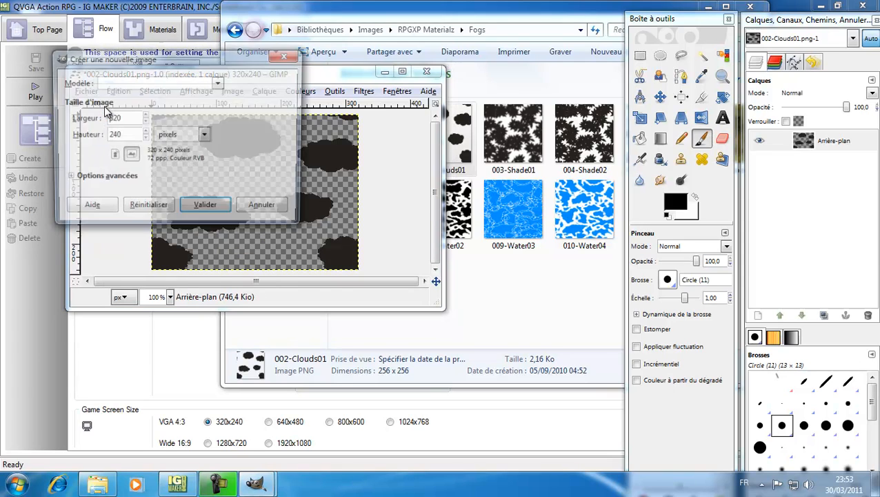
click(69, 177)
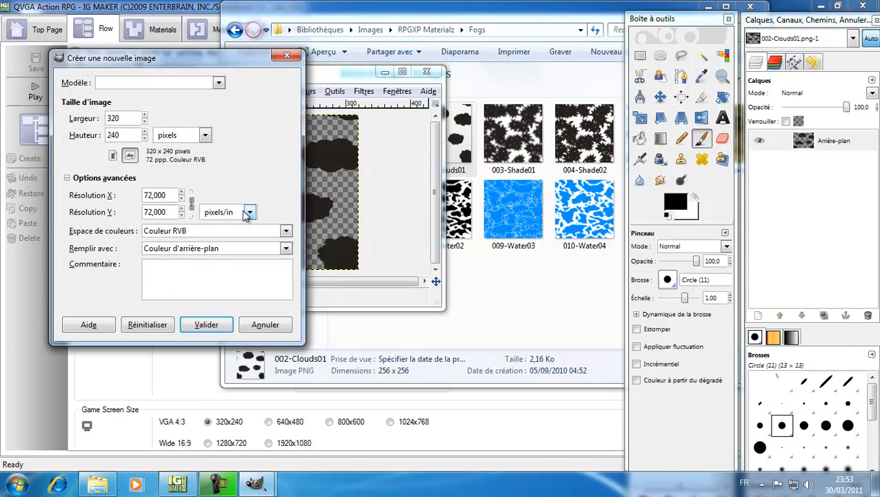
click(286, 249)
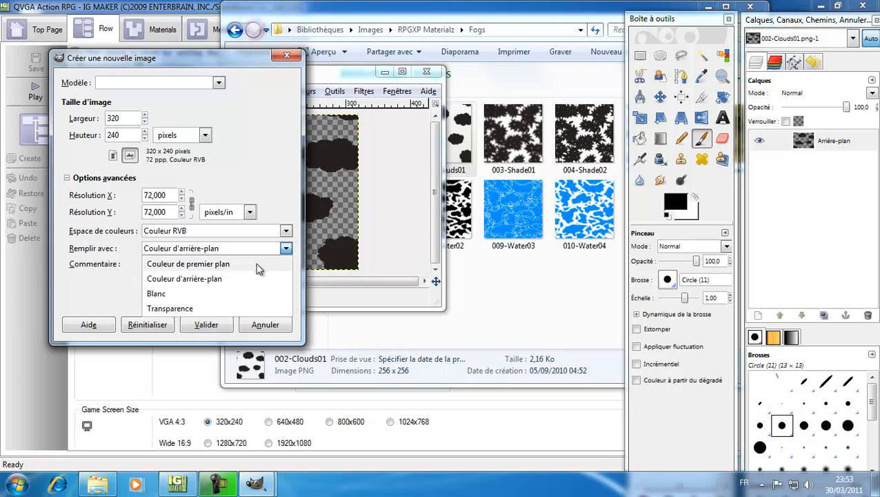
click(183, 310)
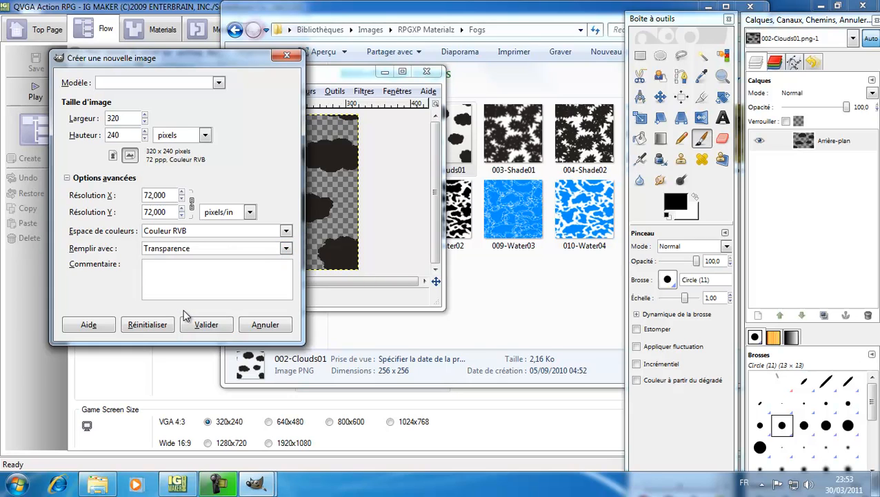
double_click(124, 118)
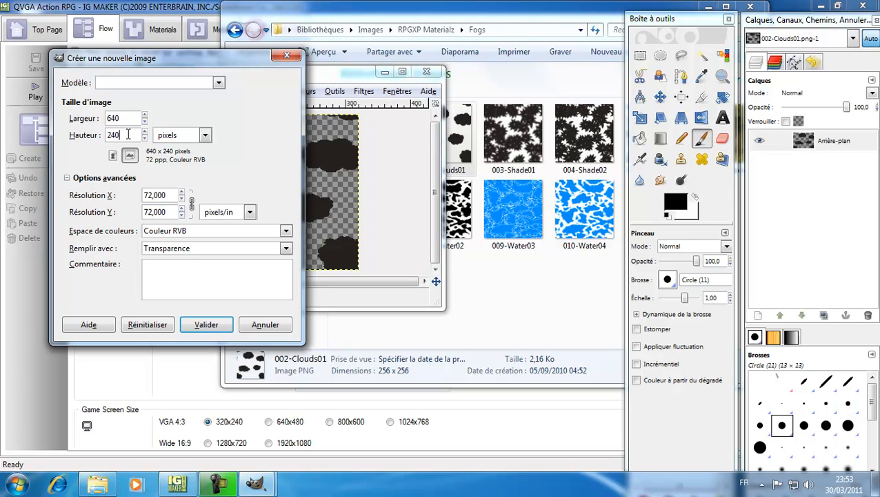
click(206, 324)
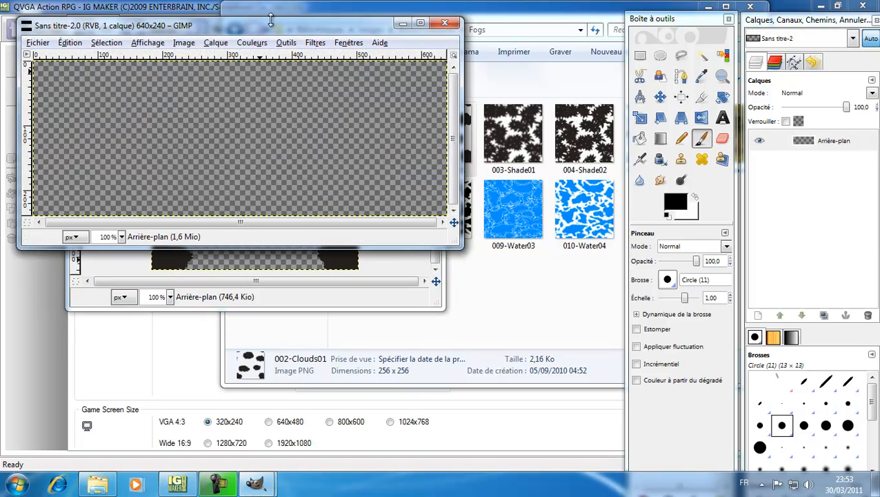
Configure the new image's grid with unlinked spacing of 320 pixels in width and 240 pixels in height
drag(280, 28, 316, 337)
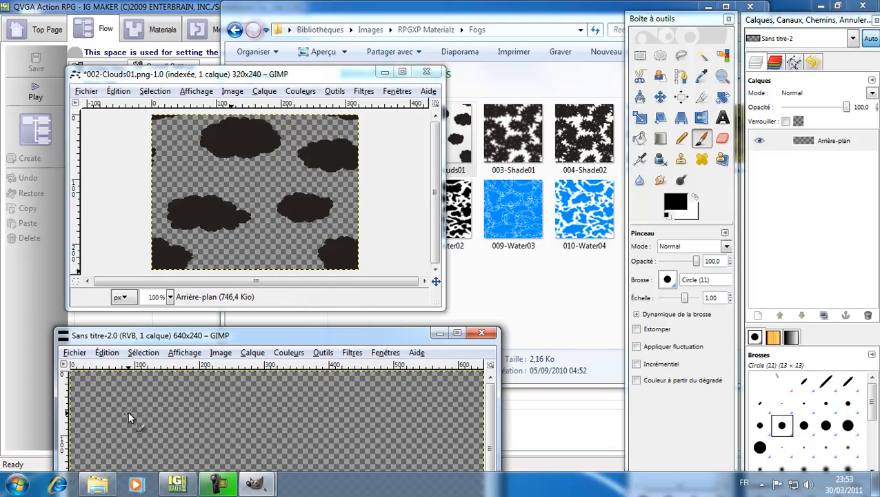
drag(329, 342, 341, 115)
click(233, 127)
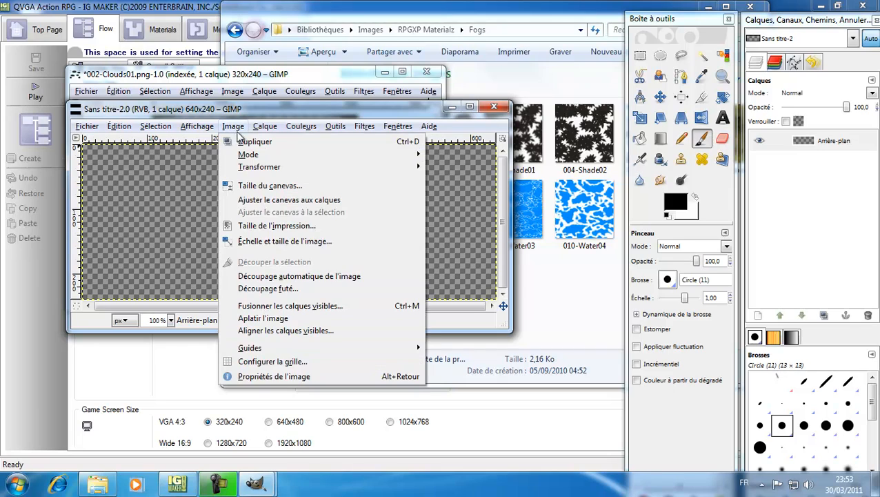
click(268, 361)
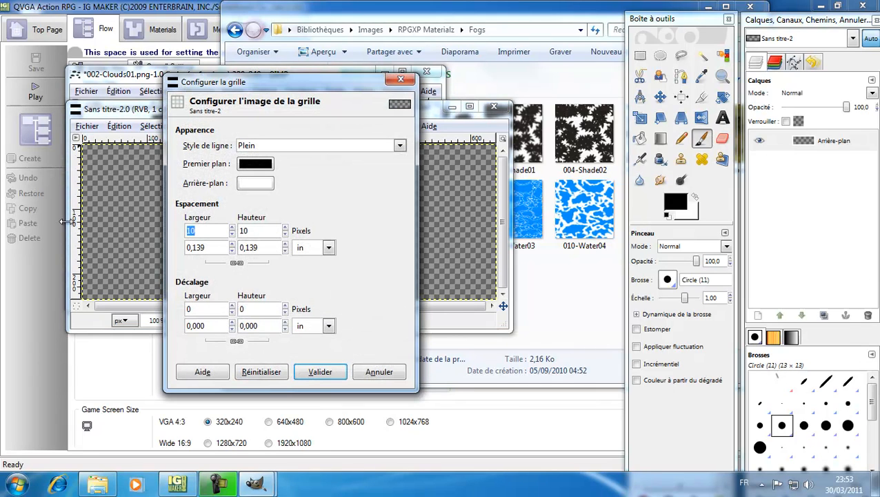
text(320)
click(236, 262)
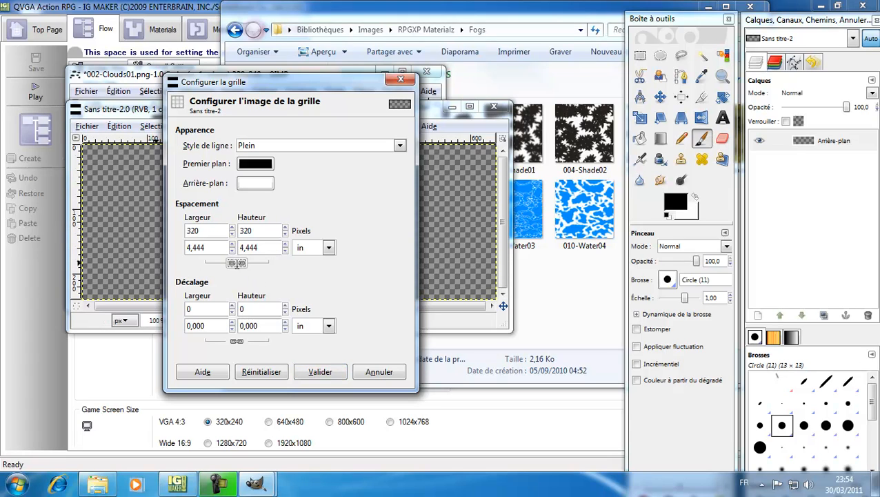
key(Tab)
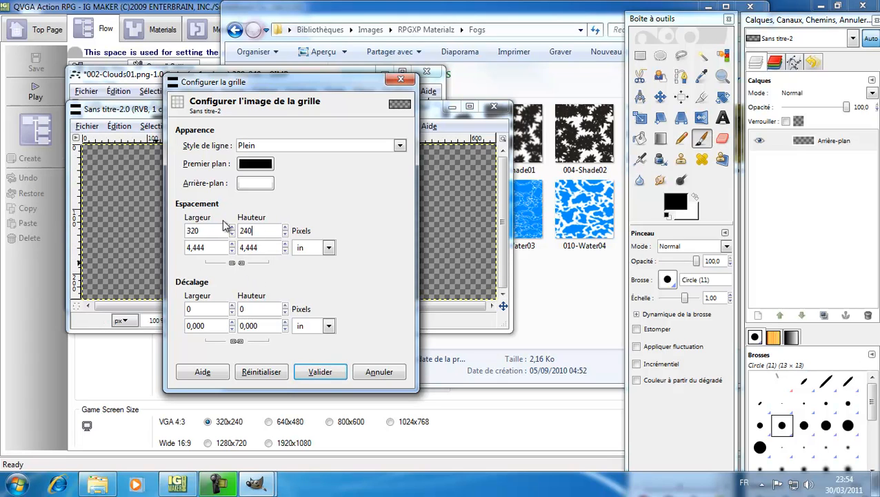
text(240)
click(320, 371)
Show the grid on the new image and turn on snapping to the grid
click(197, 126)
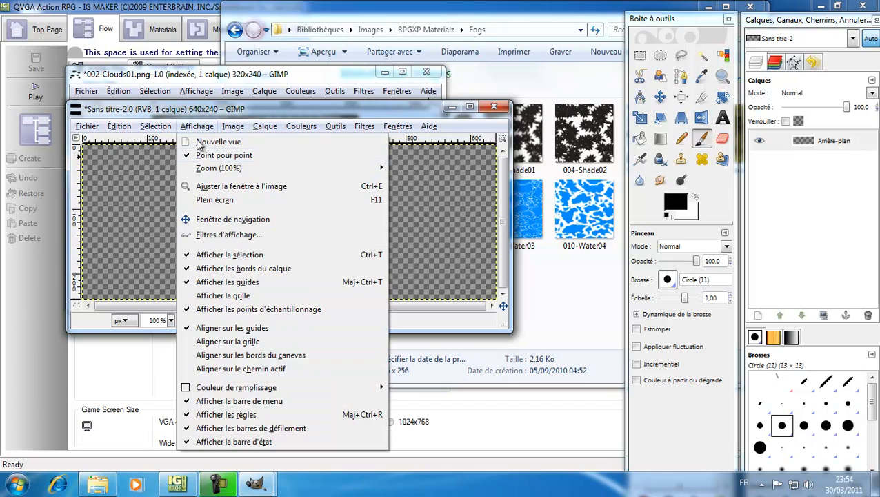
click(228, 297)
click(197, 127)
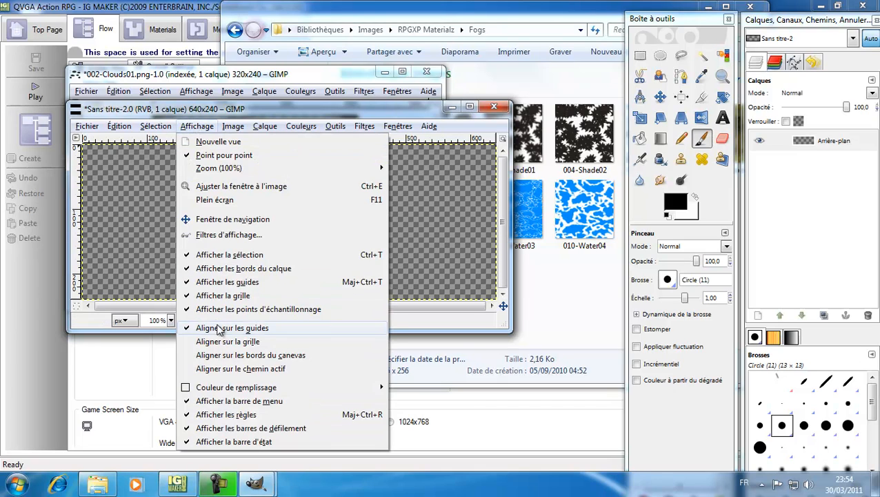
click(228, 341)
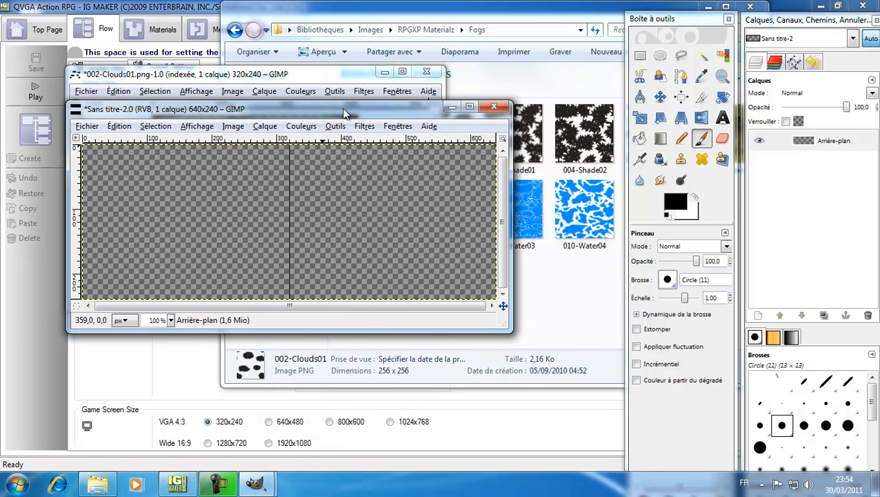
Choose the rectangle selection tool and copy the whole resized cloud image
drag(345, 112, 346, 314)
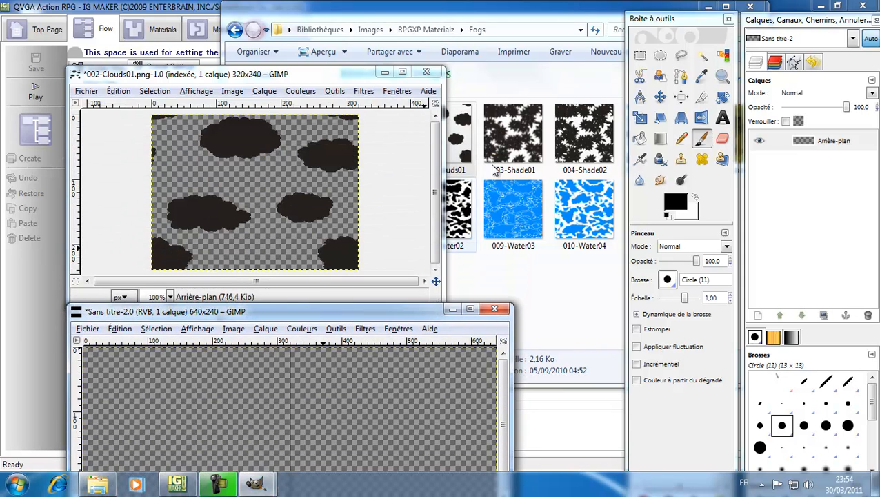
click(641, 55)
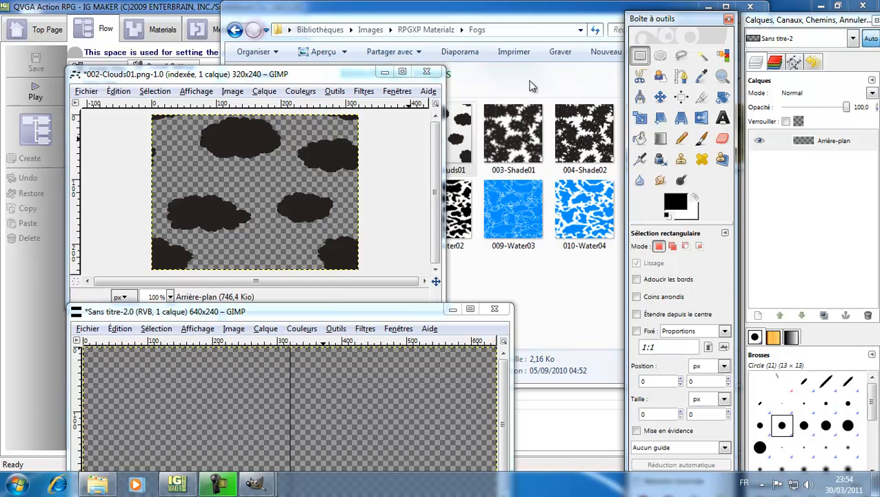
right_click(246, 174)
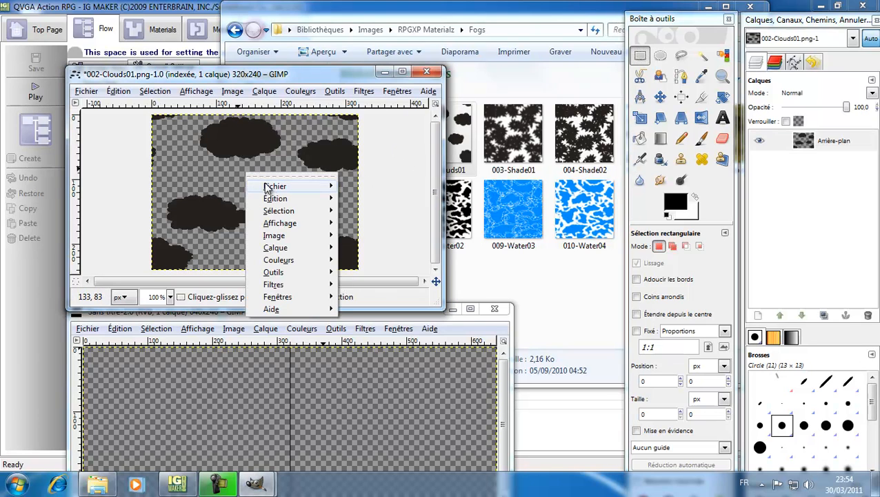
mouse_move(276, 199)
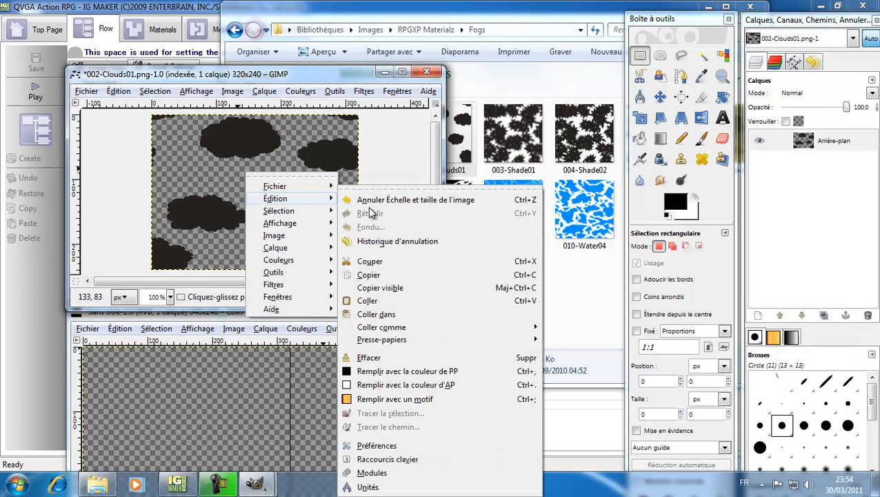
click(380, 275)
Paste the copied clouds into the 640 x 240 image and move them into its right half, aligned to the grid line
drag(417, 317, 413, 110)
drag(336, 177, 355, 187)
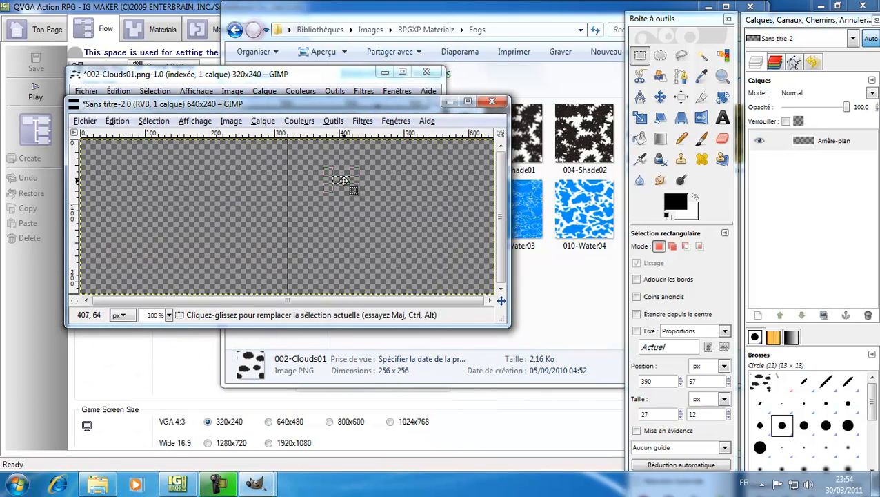
right_click(349, 183)
mouse_move(379, 214)
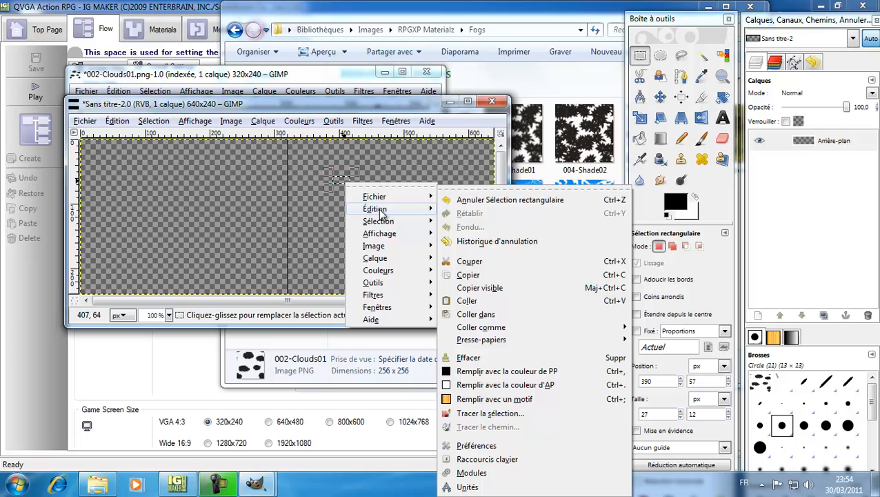
click(474, 301)
drag(338, 167, 381, 163)
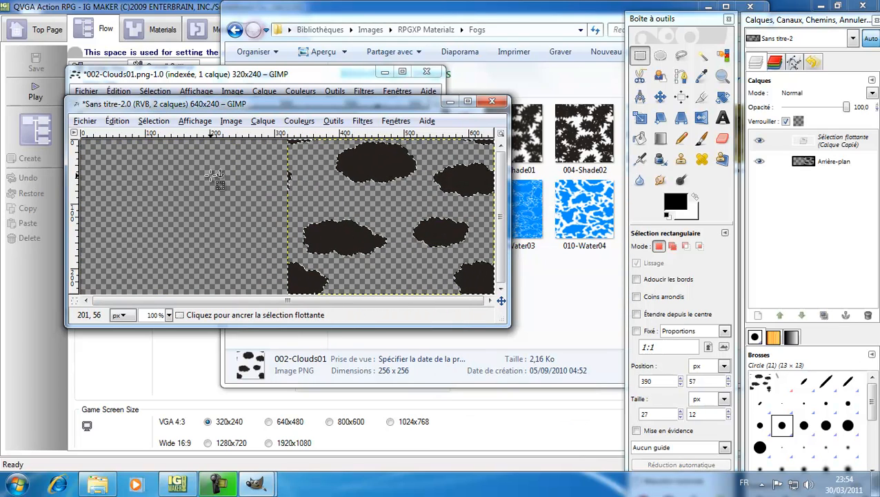
Anchor the pasted clouds, paste a second copy into the left half of the image and anchor it
click(106, 167)
drag(97, 159, 139, 177)
right_click(117, 169)
mouse_move(157, 202)
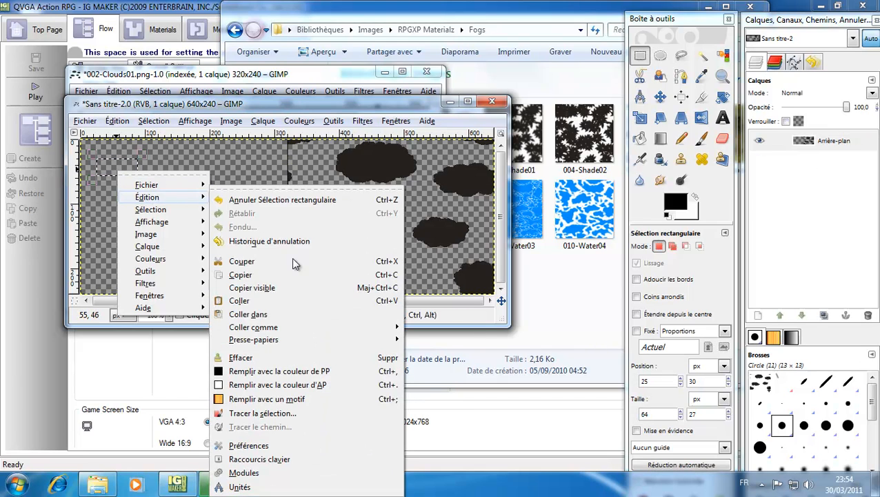
click(289, 300)
click(322, 195)
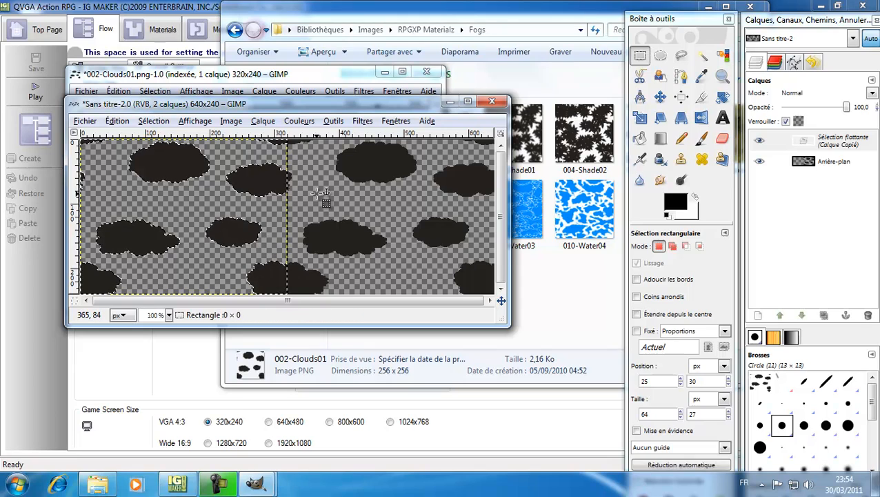
Save the 640 x 240 cloud image as Nunuage.png in the Pictures folder, keeping the default PNG options
click(86, 121)
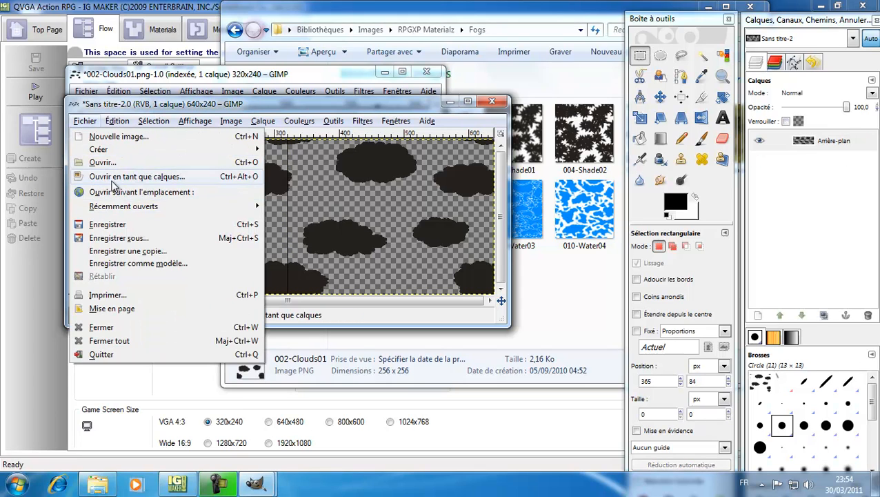
click(120, 237)
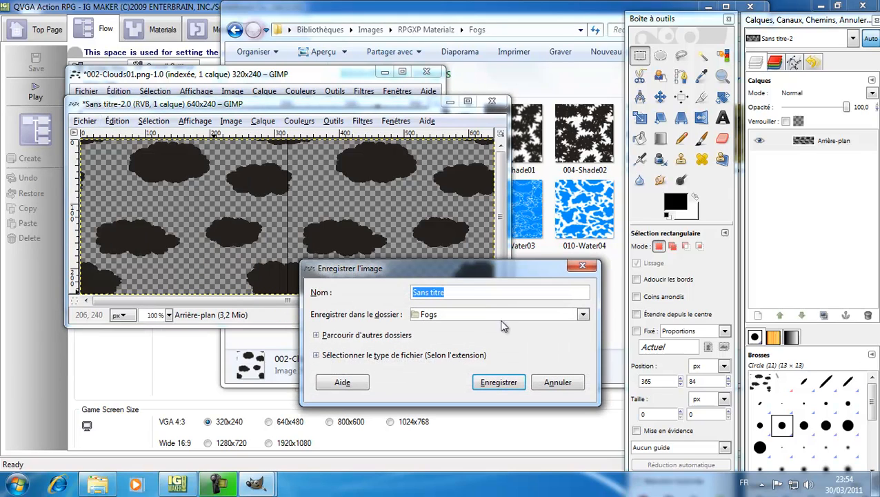
text(Nunuage)
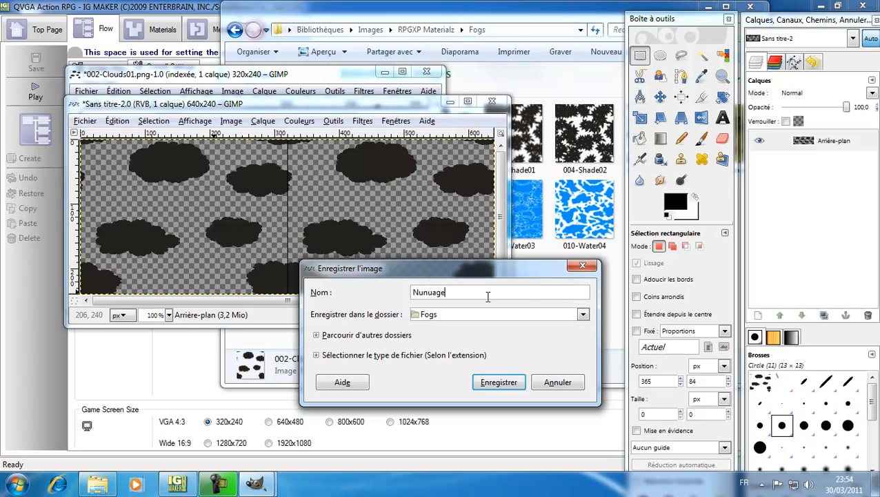
click(584, 316)
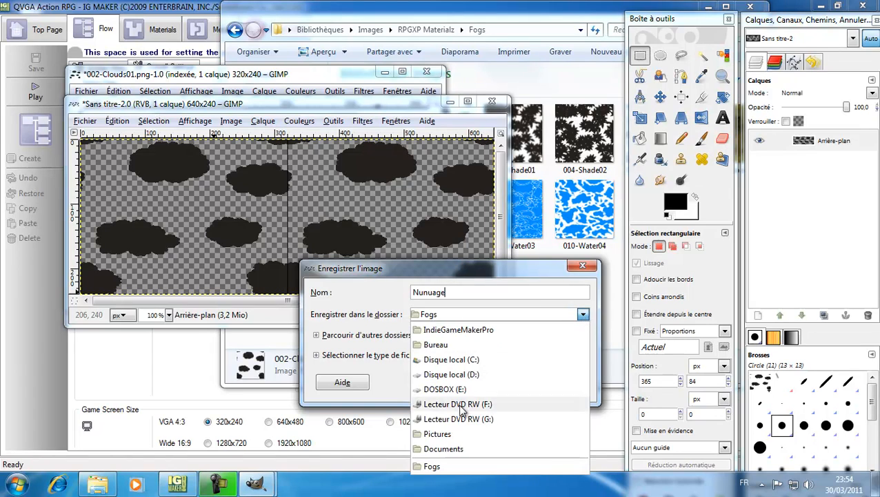
click(452, 430)
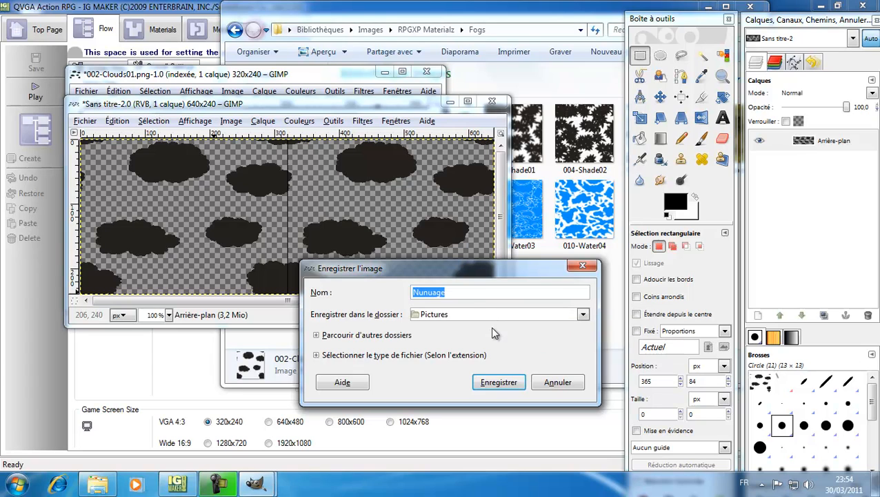
click(462, 292)
text(.png)
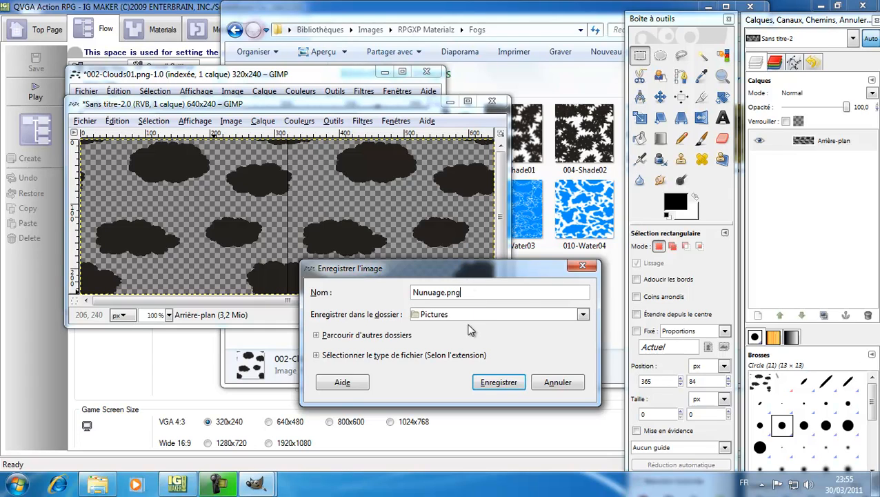
click(500, 384)
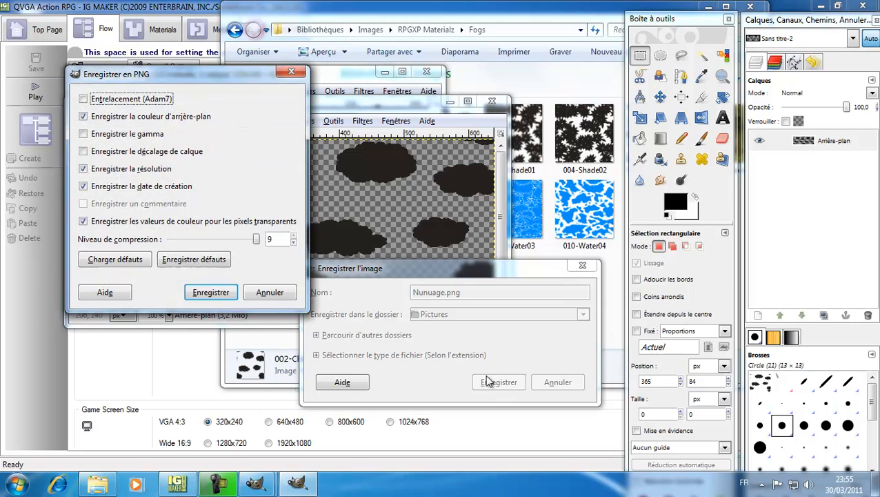
click(207, 292)
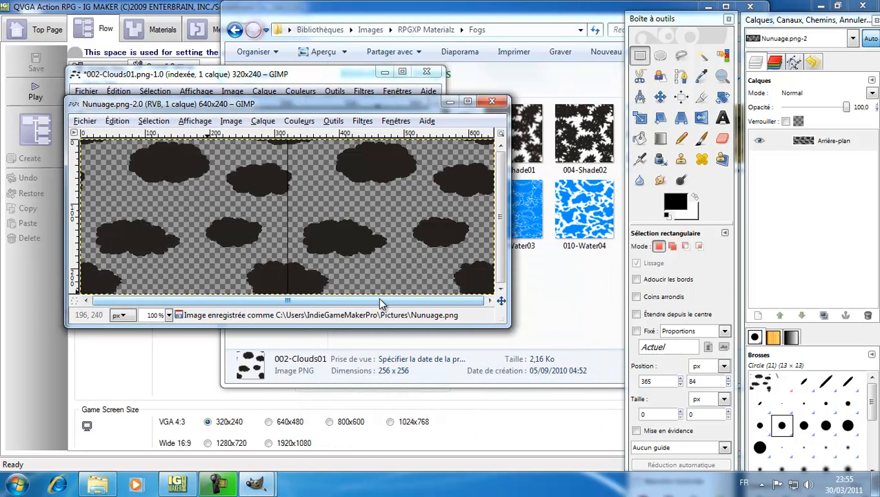
Close both cloud images without saving the resized original, and close GIMP and the Fogs folder window
click(492, 101)
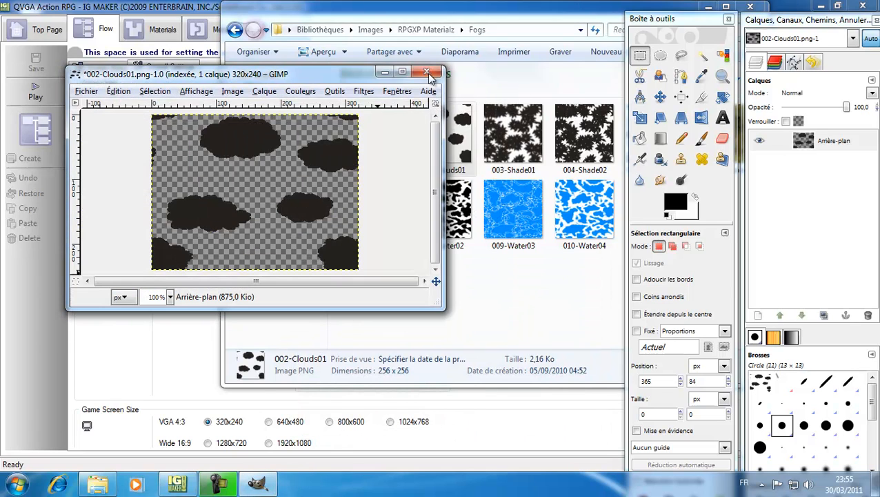
click(426, 71)
click(279, 261)
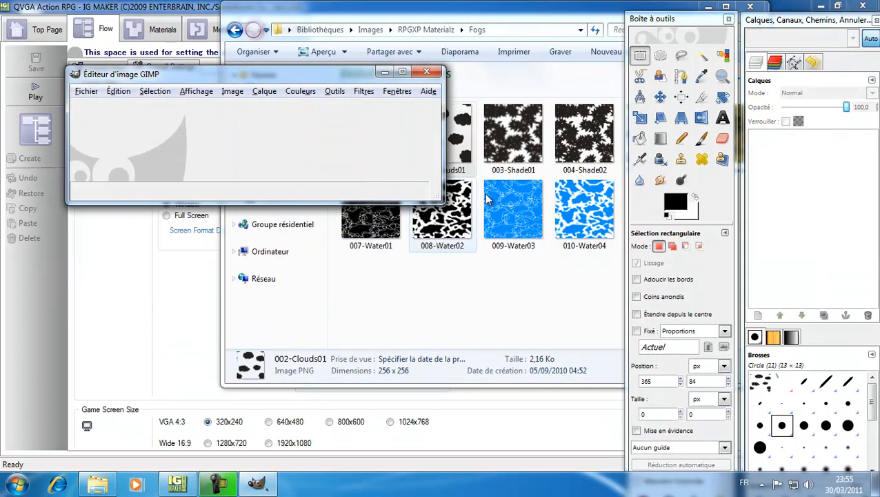
click(729, 19)
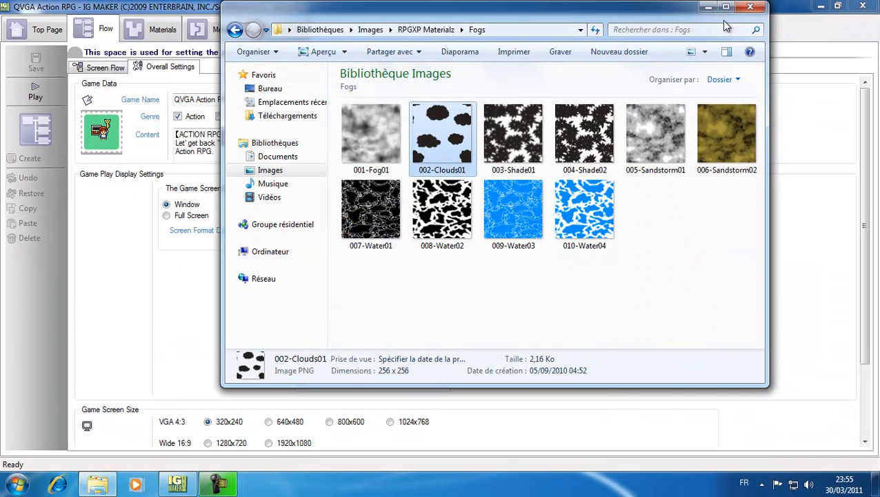
click(751, 9)
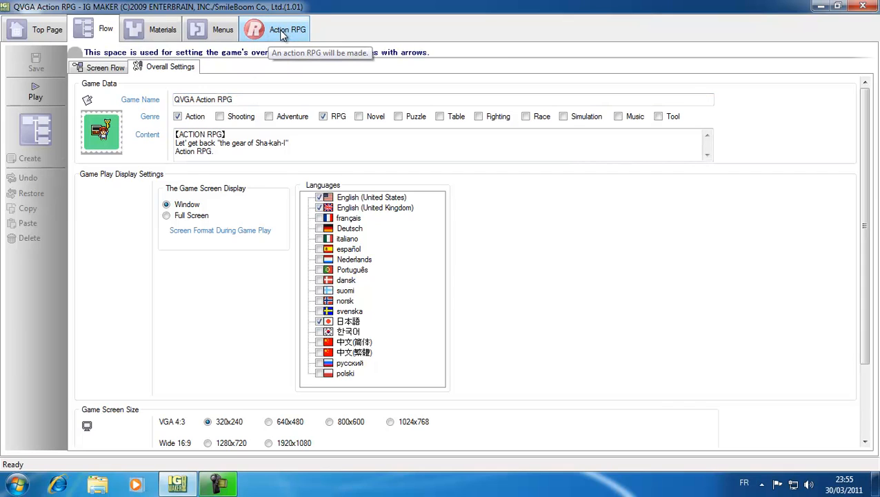
Import the Nunuage image as a new graphic in the IG Maker project's materials
click(158, 29)
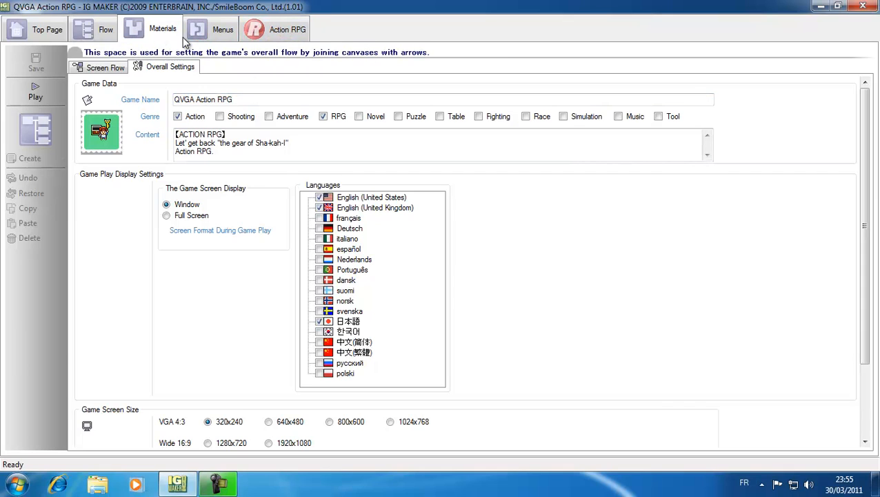
click(32, 161)
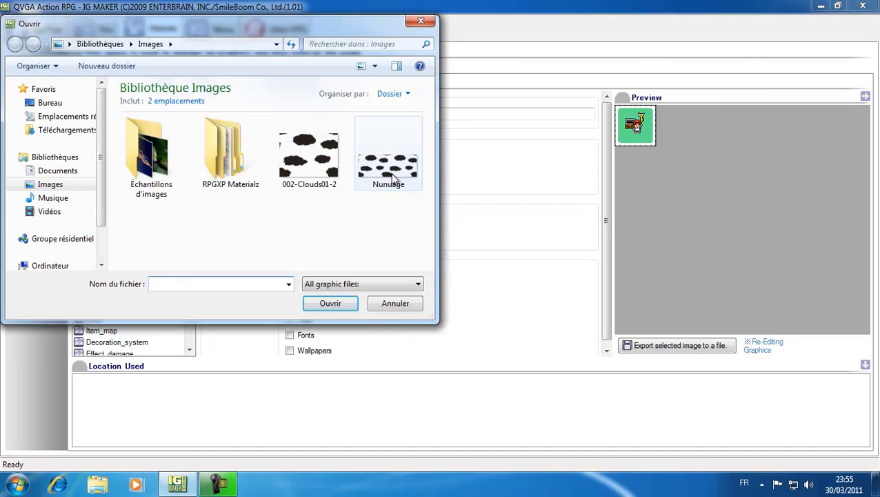
double_click(390, 173)
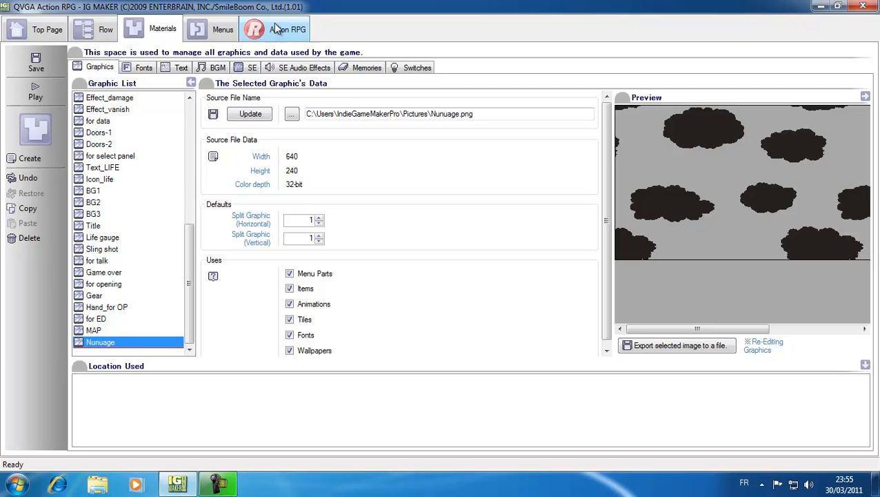
Create two new menu parts of the Graphic type, accepting the deletion of the undo data
click(275, 28)
click(214, 32)
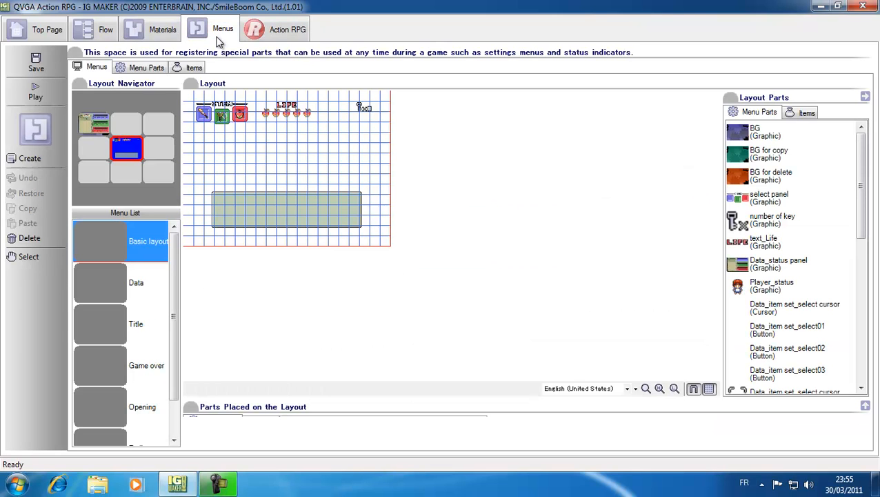
click(144, 67)
click(40, 158)
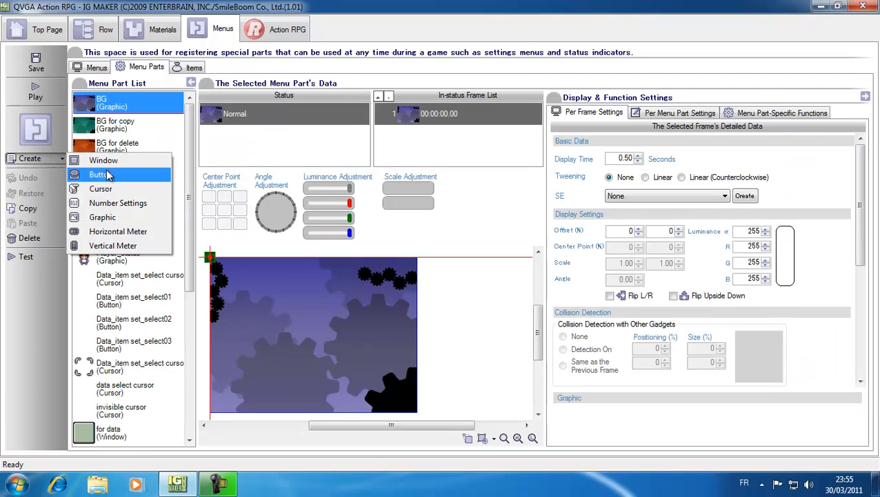
click(103, 218)
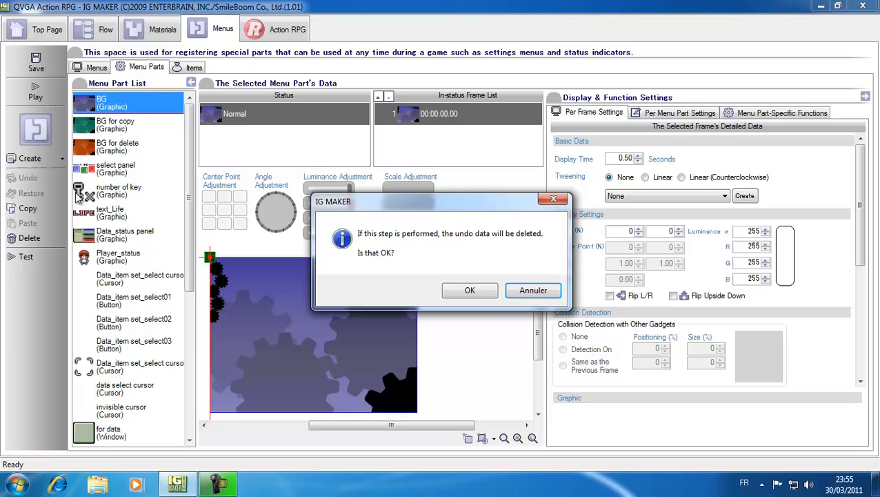
click(456, 290)
click(50, 158)
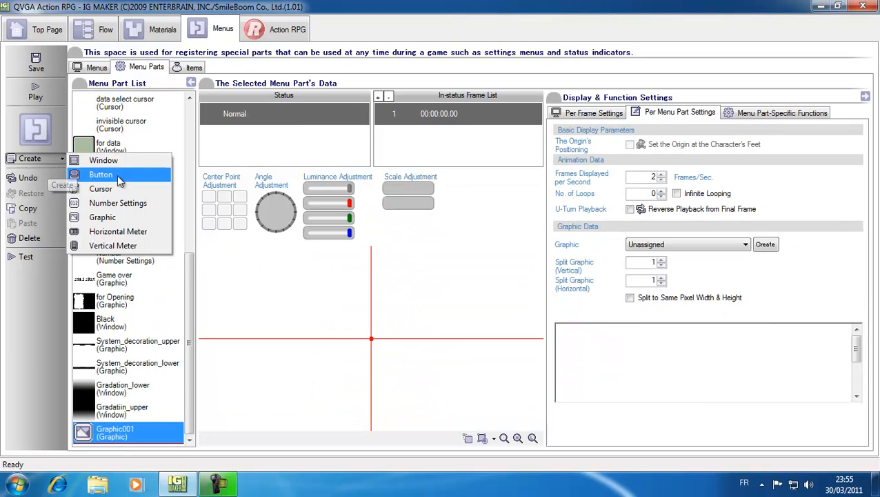
click(112, 216)
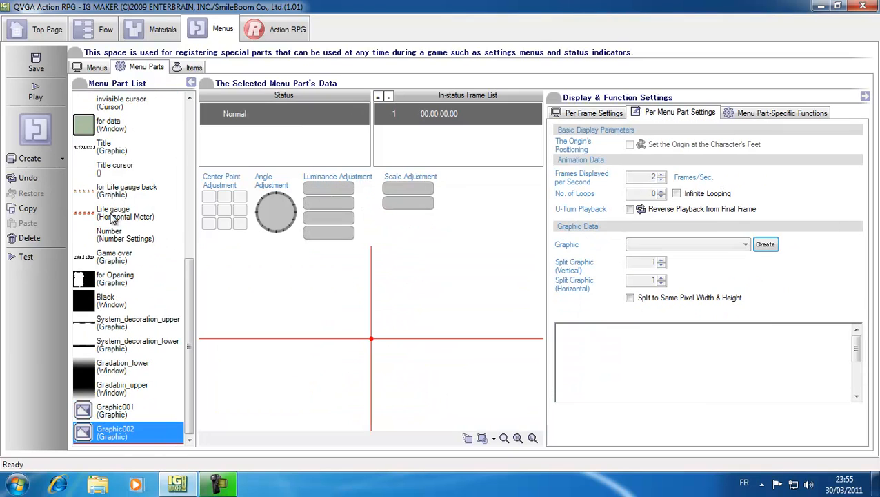
Rename the first new graphic menu part as Nunuage
click(119, 410)
click(117, 409)
click(117, 409)
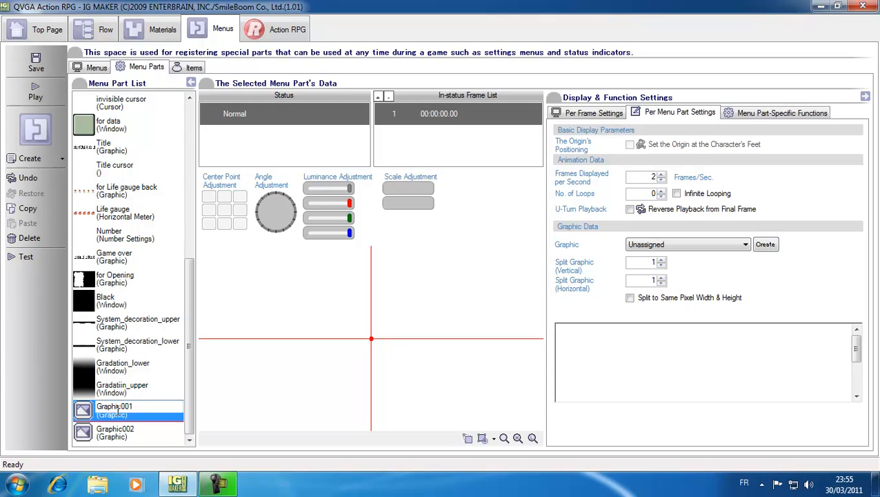
key(BackSpace)
key(BackSpace)
key(BackSpace)
key(BackSpace)
key(BackSpace)
key(BackSpace)
key(BackSpace)
key(BackSpace)
key(BackSpace)
key(BackSpace)
text(Numuage)
key(Return)
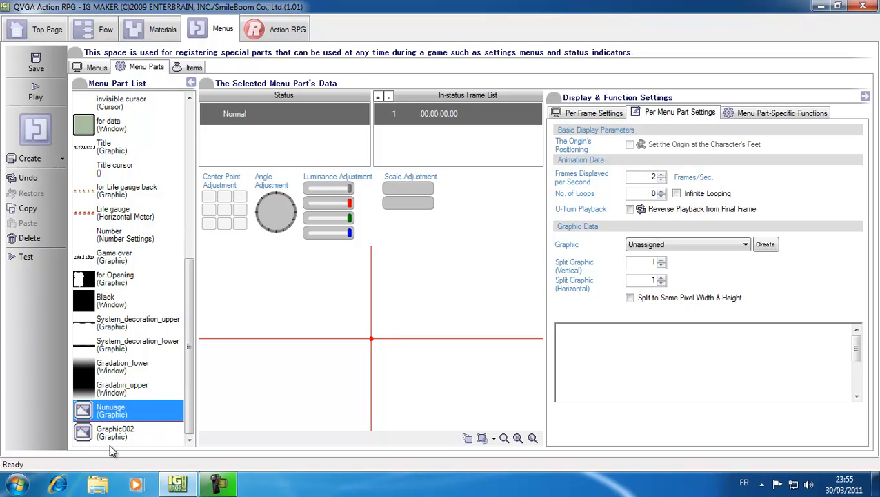
Rename the second new graphic menu part as Nunuagesuite
click(116, 433)
click(116, 432)
text(Nunu)
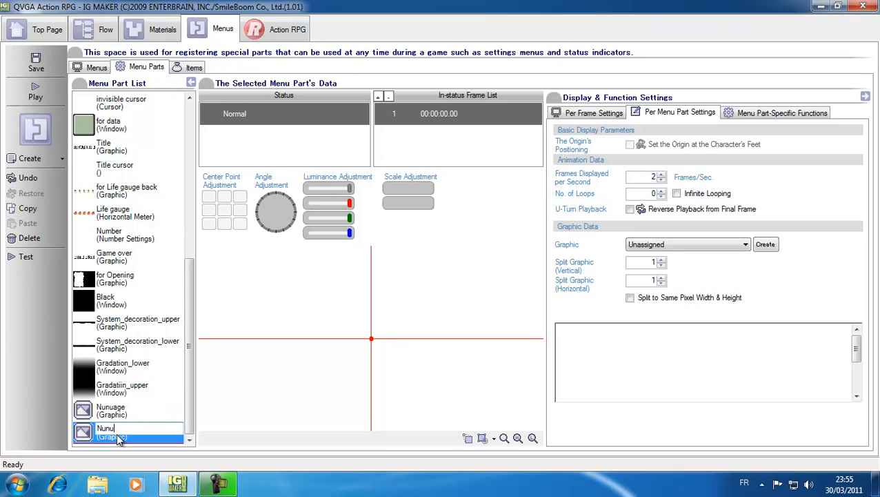
text(agesuite)
key(Return)
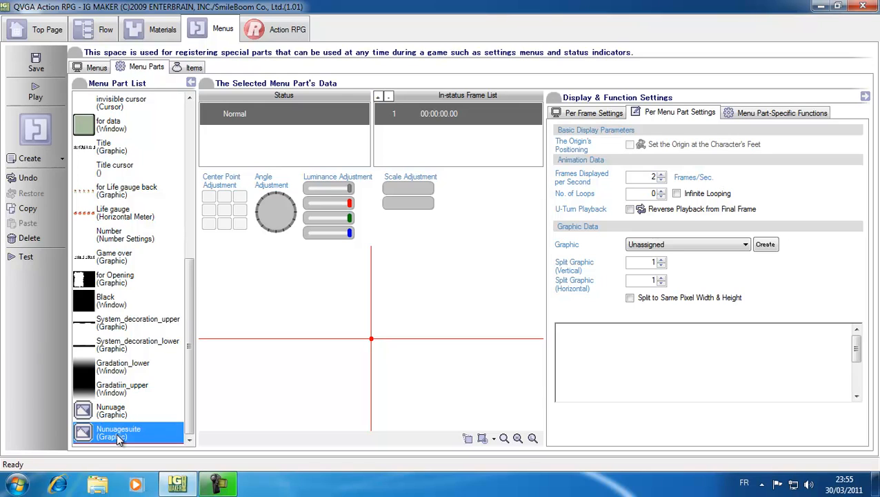
Assign the Nunuage graphic to both the Nunuage and Nunuagesuite menu parts
click(116, 410)
click(745, 244)
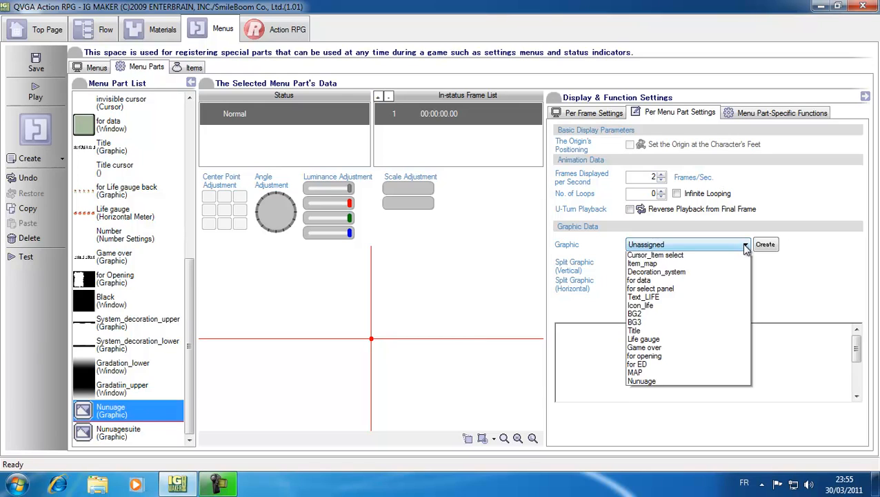
click(635, 422)
click(117, 432)
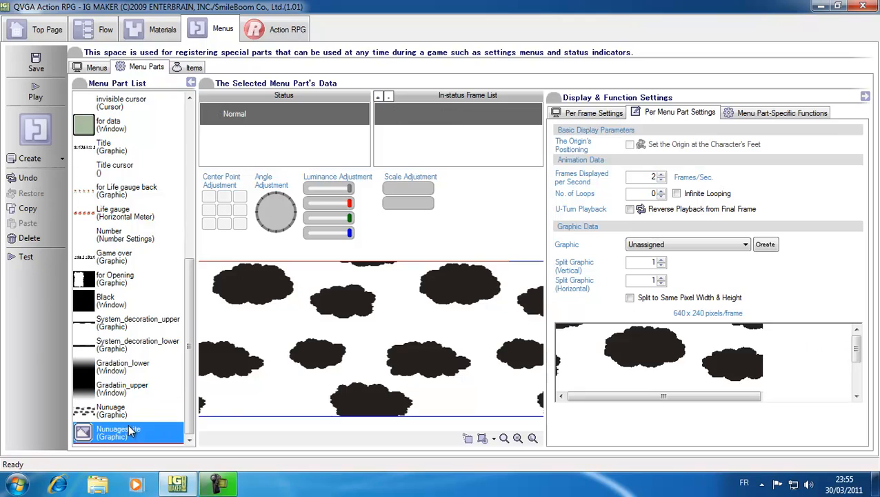
click(745, 244)
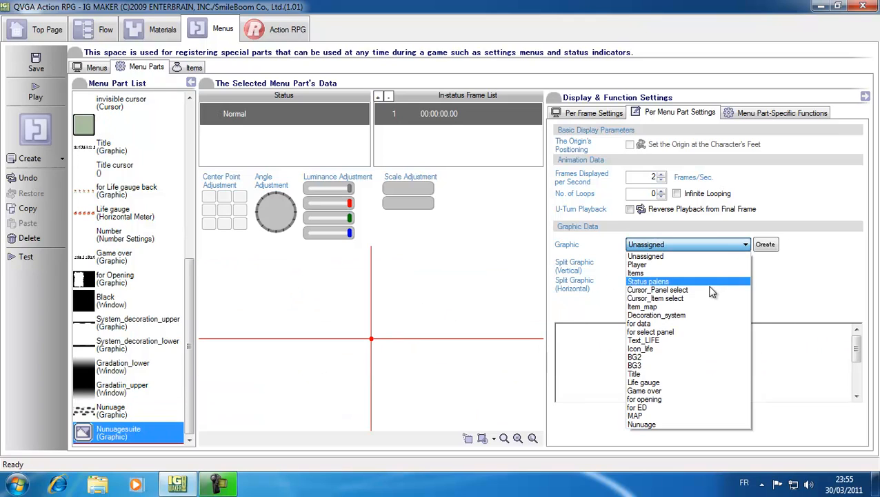
click(645, 424)
Duplicate the only frame of the Nunuage menu part so that it has two frames
click(118, 412)
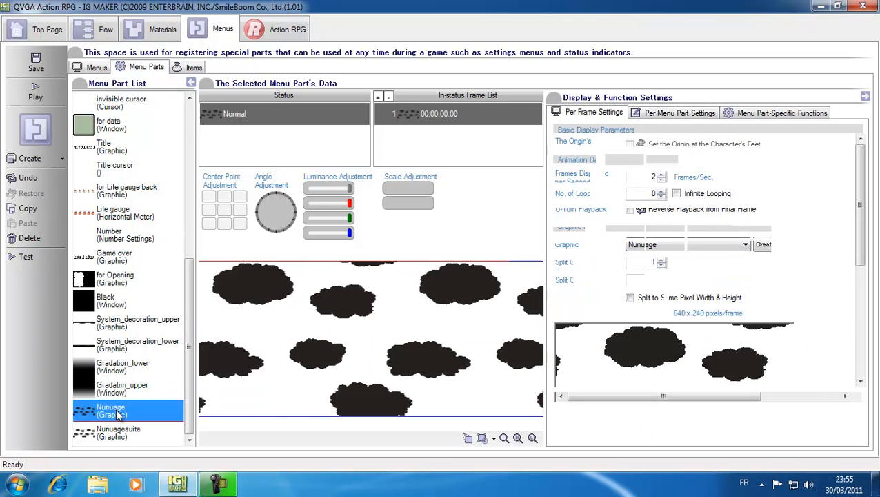
click(433, 115)
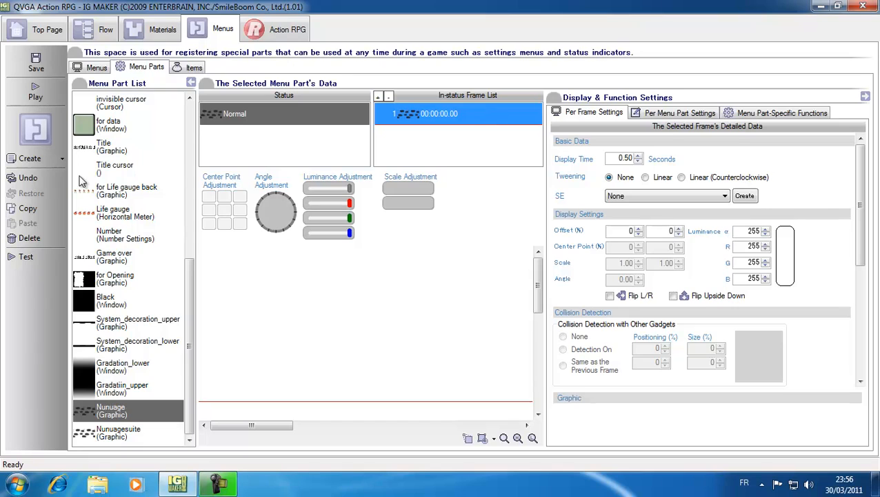
click(32, 209)
click(31, 224)
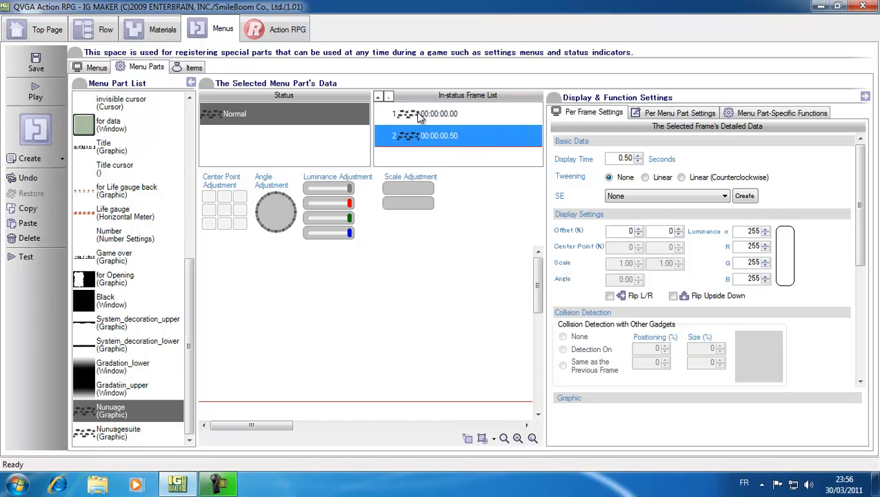
Set the display time of the Nunuage part's first frame to 60 seconds
click(417, 137)
click(455, 116)
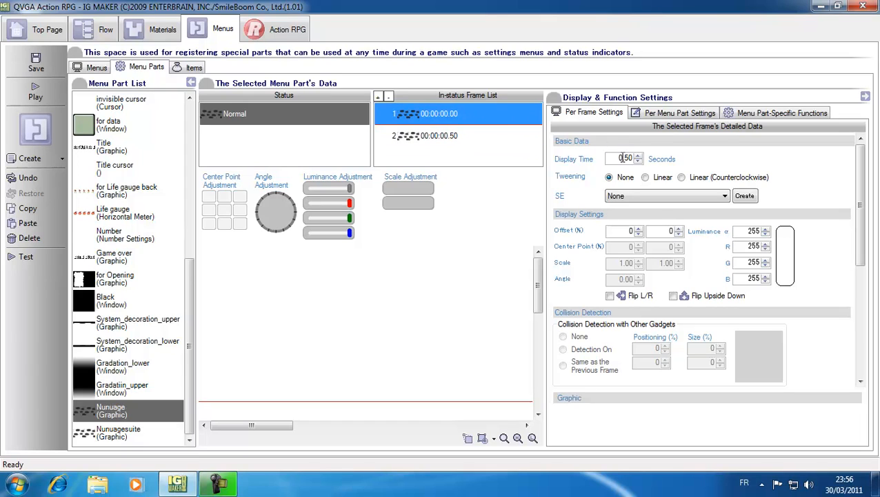
drag(612, 160, 672, 163)
text(60)
key(Return)
Set the display time of the Nunuage part's second frame to 0 seconds
click(435, 134)
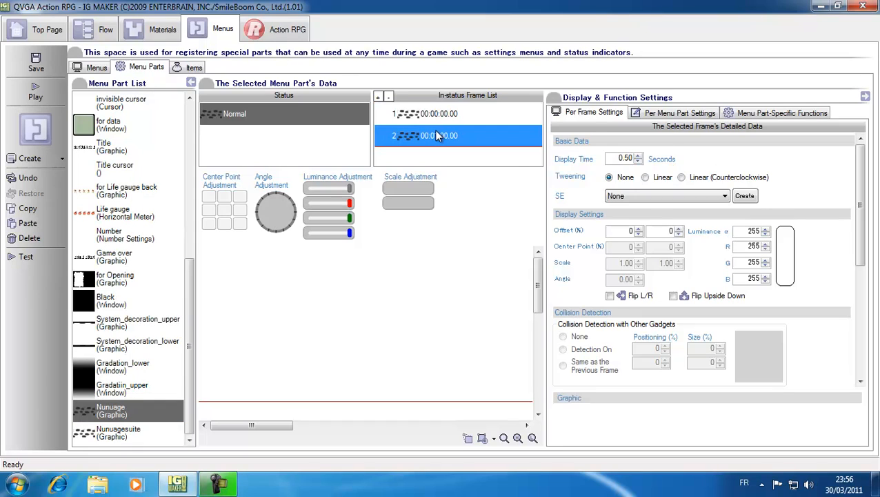
drag(611, 159, 667, 169)
text(0)
key(Return)
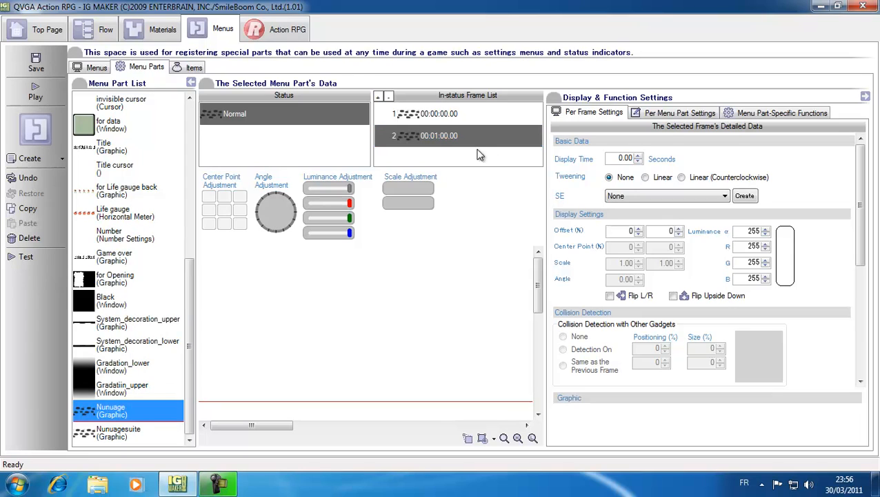
Set the tweening of the Nunuage part's first frame to Linear
click(429, 115)
click(444, 136)
click(435, 115)
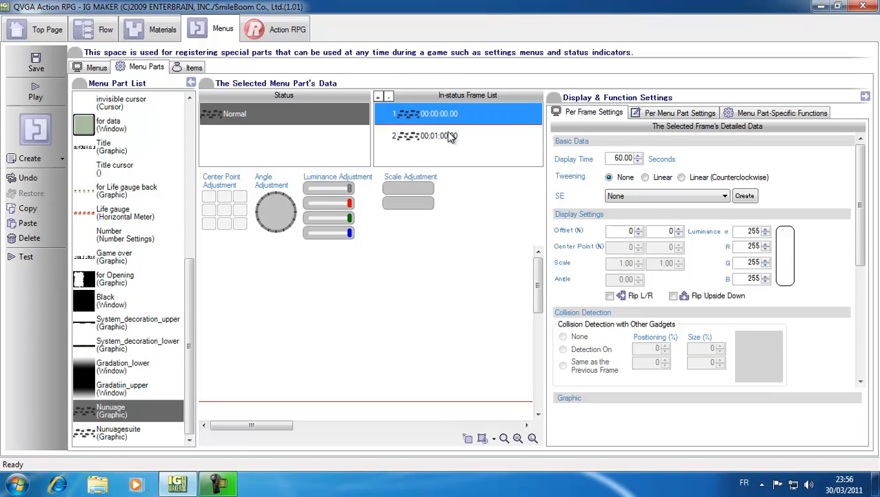
click(448, 136)
click(443, 115)
click(641, 178)
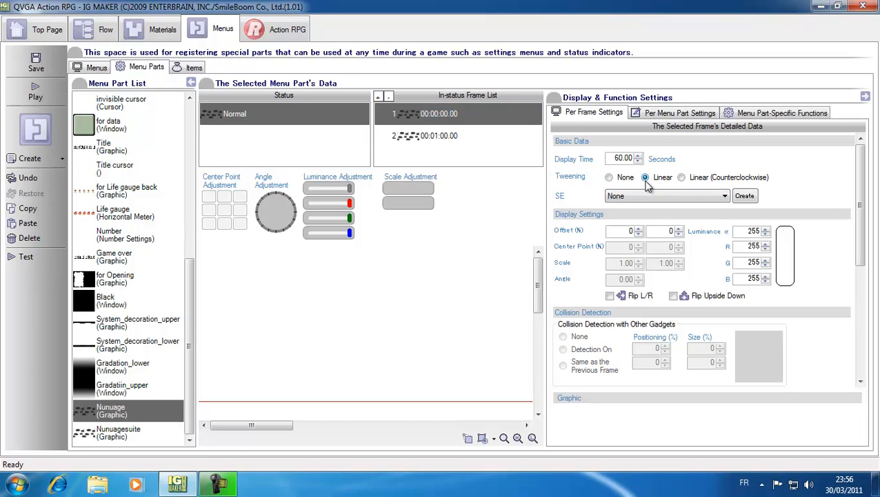
Set the horizontal offset of the Nunuage part's second frame to -100%
click(433, 123)
click(427, 139)
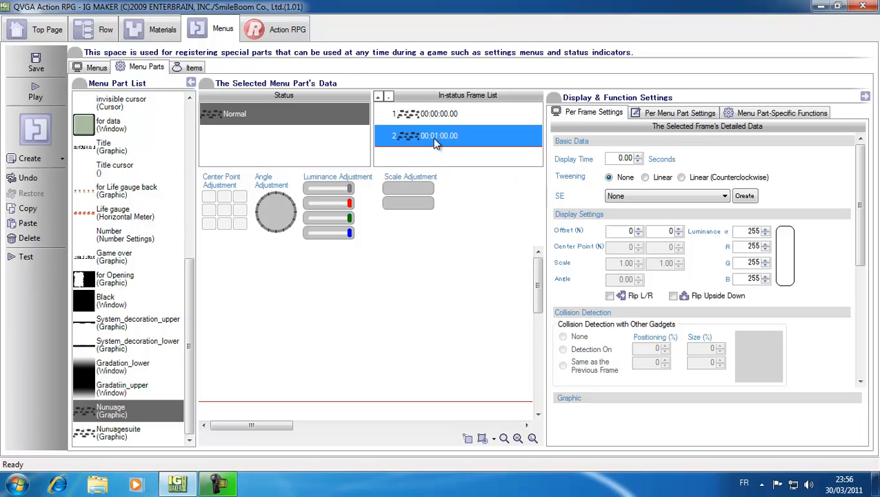
click(533, 438)
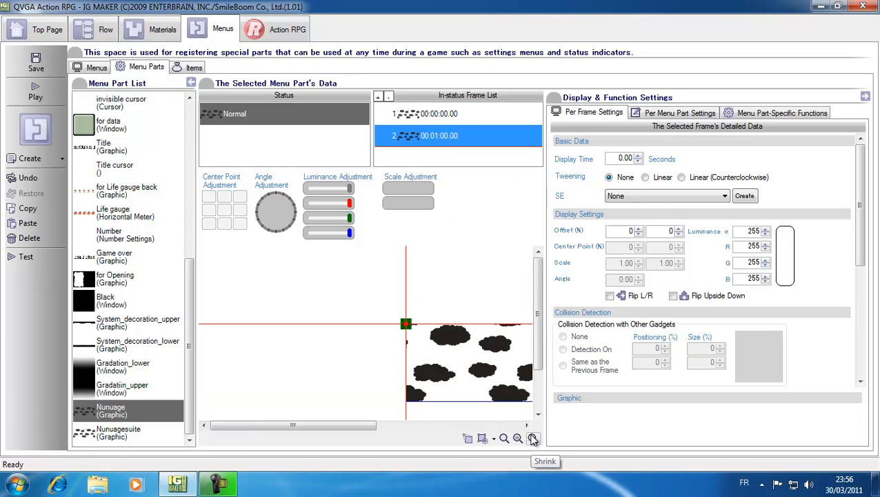
click(533, 438)
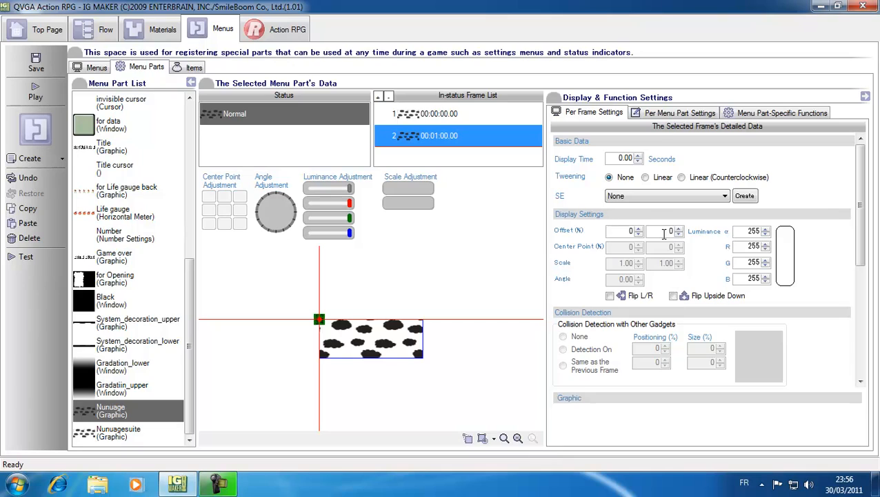
double_click(629, 230)
text(-100)
key(Return)
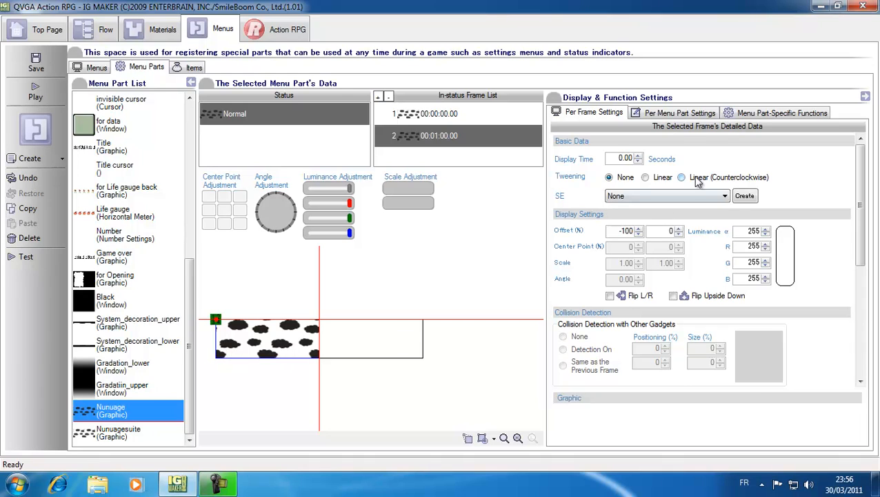
Enable infinite looping for the Nunuage part and compare the graphic's position in its two frames
click(675, 116)
click(677, 194)
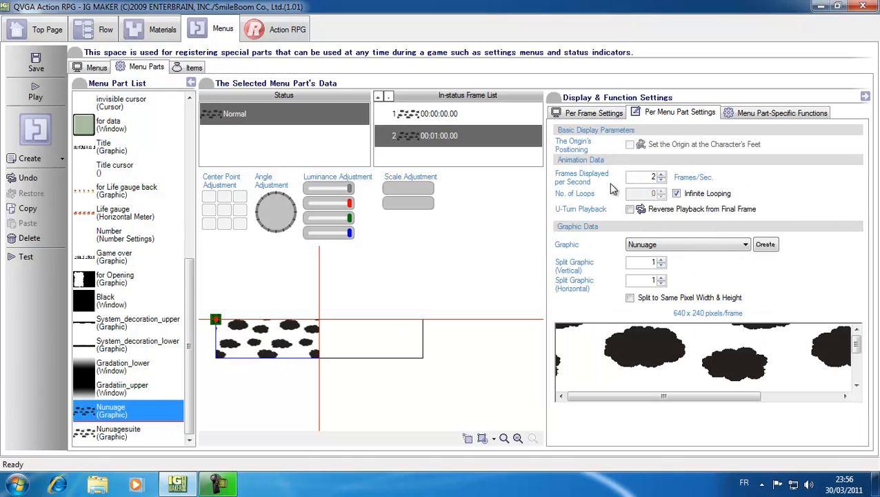
click(588, 113)
click(436, 114)
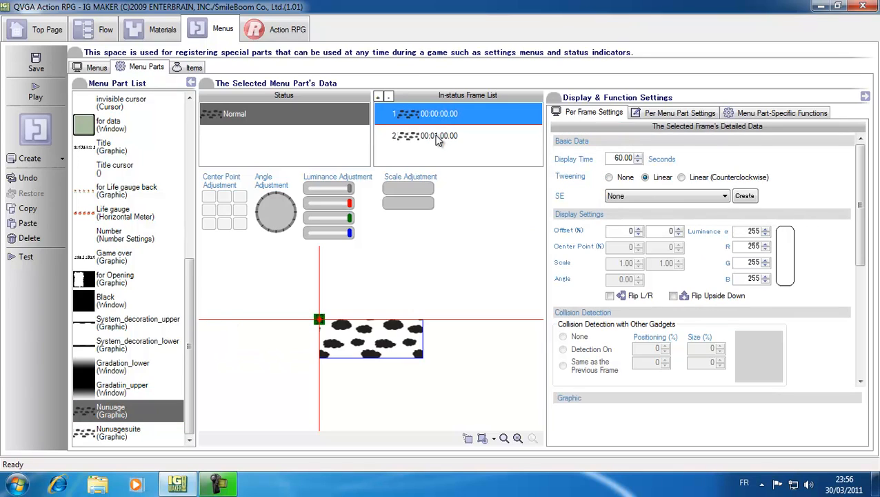
click(435, 136)
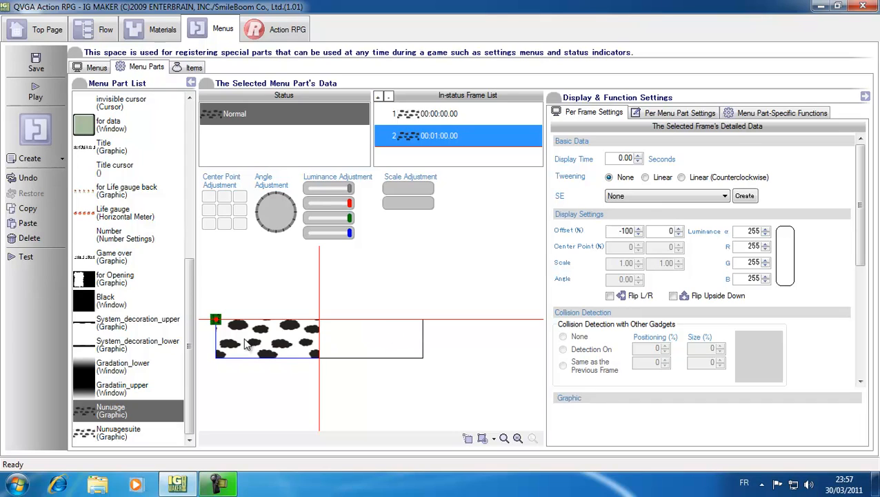
click(476, 116)
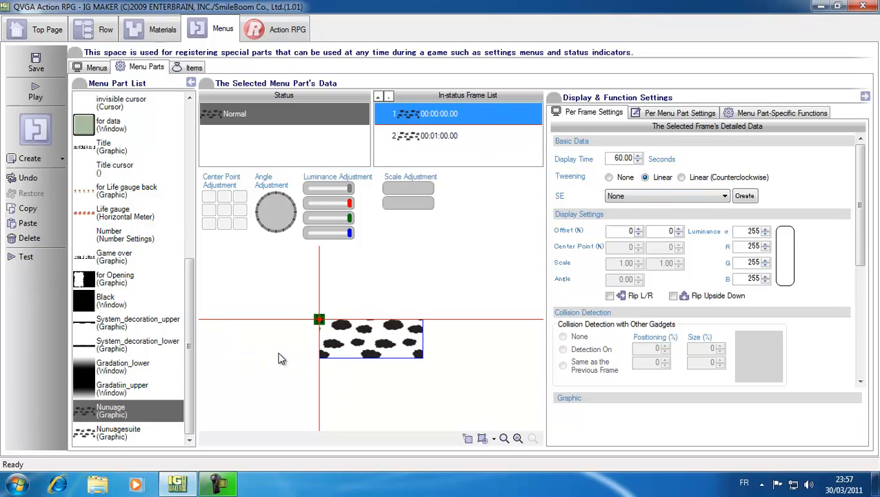
Enable infinite looping for the Nunuagesuite part and set its vertical graphic split to 2
click(115, 429)
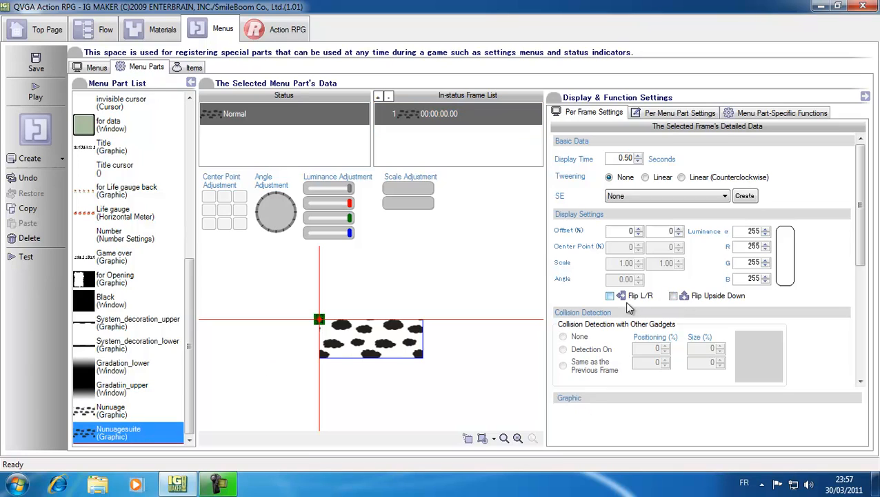
click(679, 112)
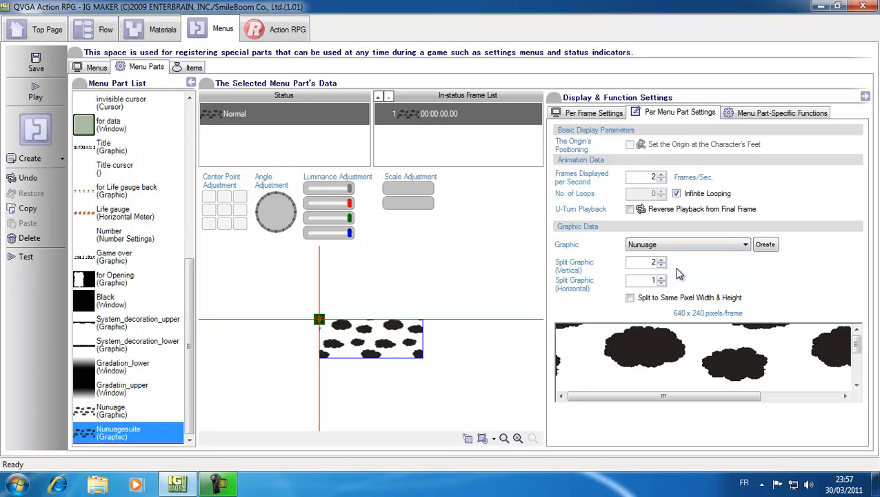
key(Return)
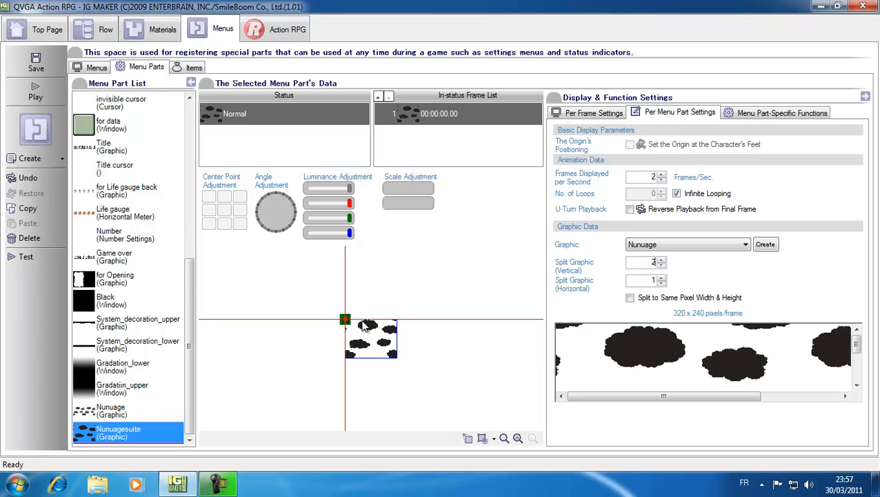
Duplicate the only frame of the Nunuagesuite part twice so that it has three frames
click(590, 115)
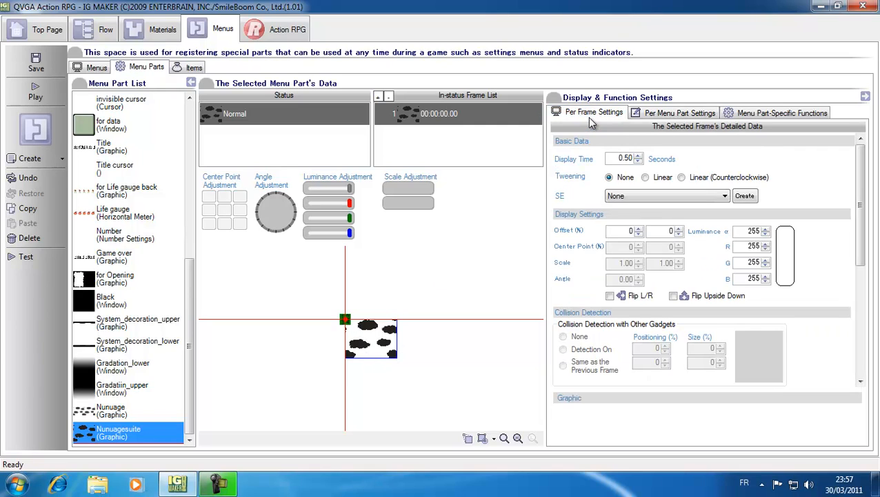
click(443, 114)
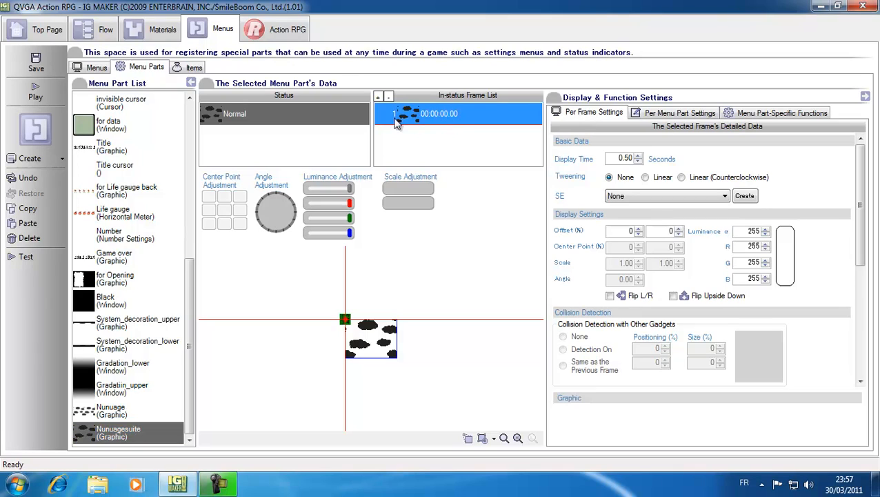
click(36, 207)
click(36, 223)
click(36, 223)
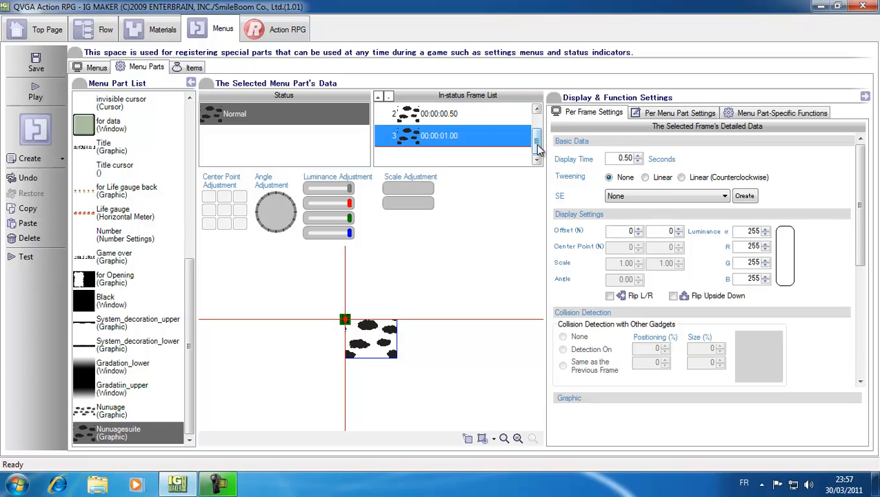
Set the display time of the Nunuagesuite part's first and second frames to 30 seconds each
scroll(539, 145, up, 1)
click(460, 116)
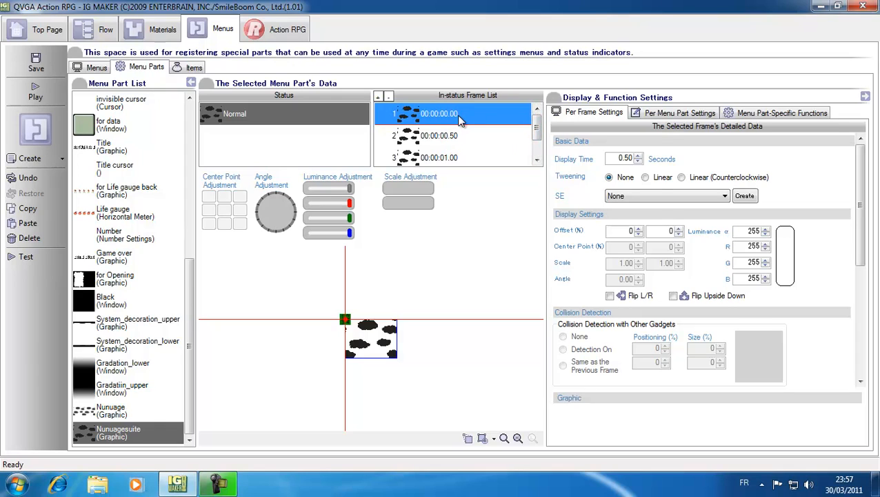
drag(614, 158, 678, 159)
text(30)
key(Return)
click(441, 136)
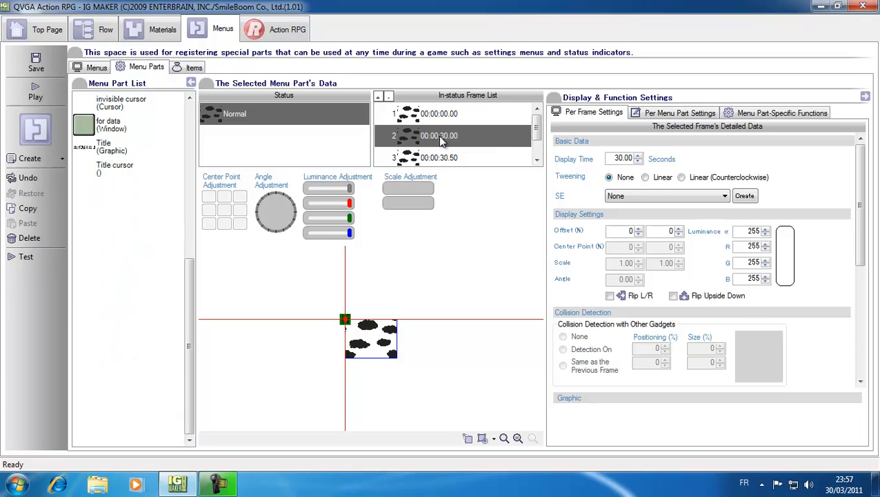
drag(609, 158, 640, 153)
text(30)
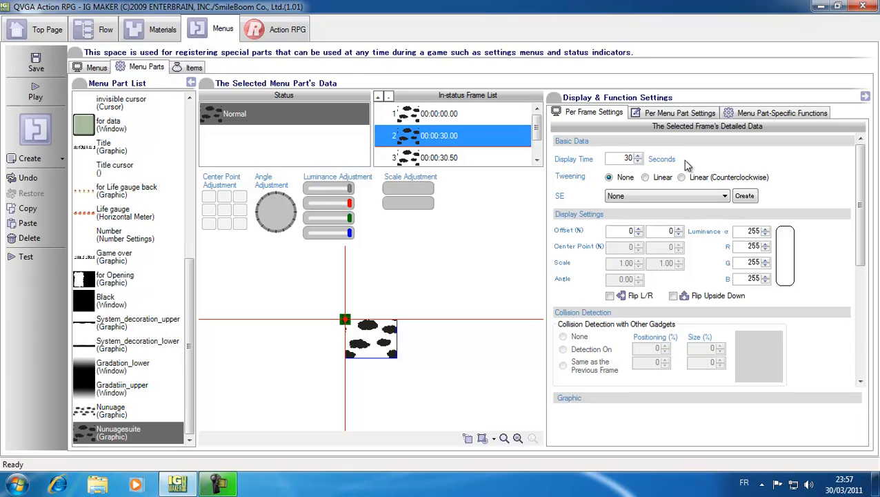
key(Return)
Set the display time of the Nunuagesuite part's third frame to 0 seconds
click(454, 159)
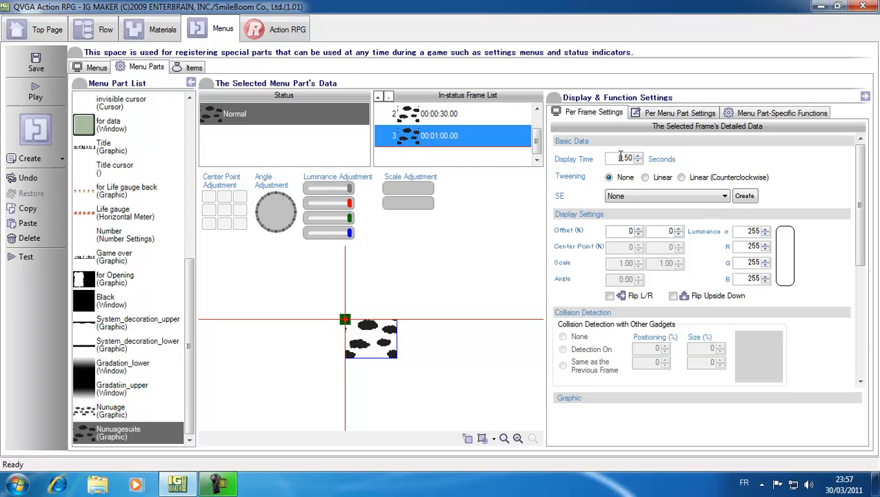
drag(617, 158, 681, 164)
text(0)
key(Return)
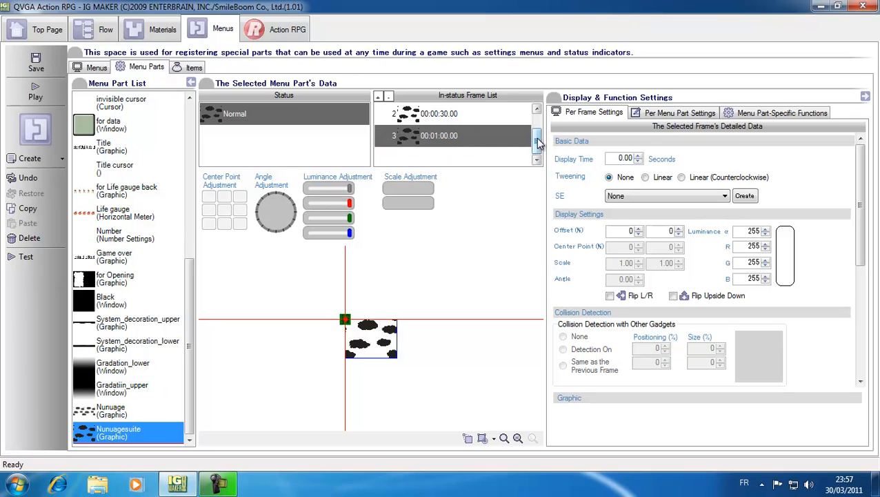
Set the tweening of the Nunuagesuite part's second frame to Linear
click(464, 136)
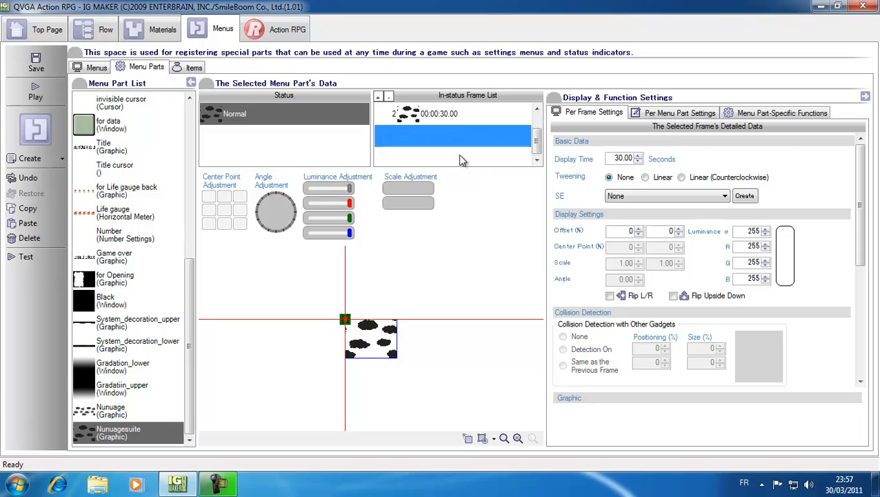
click(537, 108)
click(455, 121)
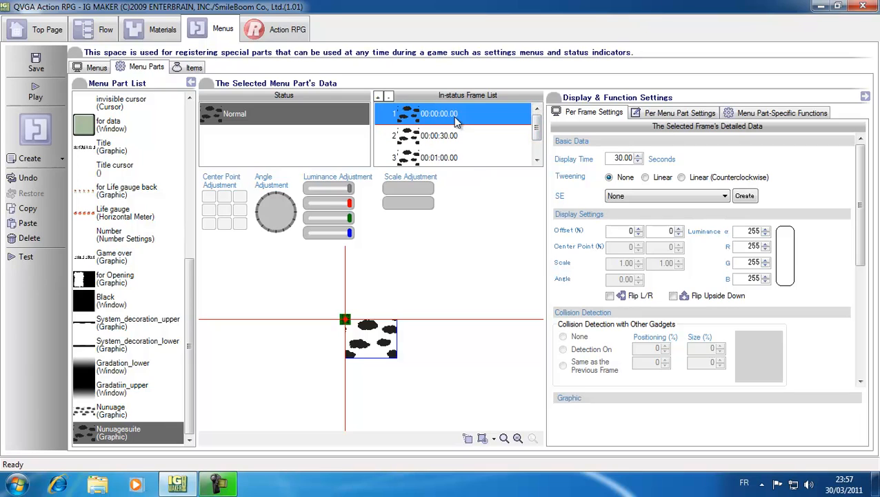
click(446, 140)
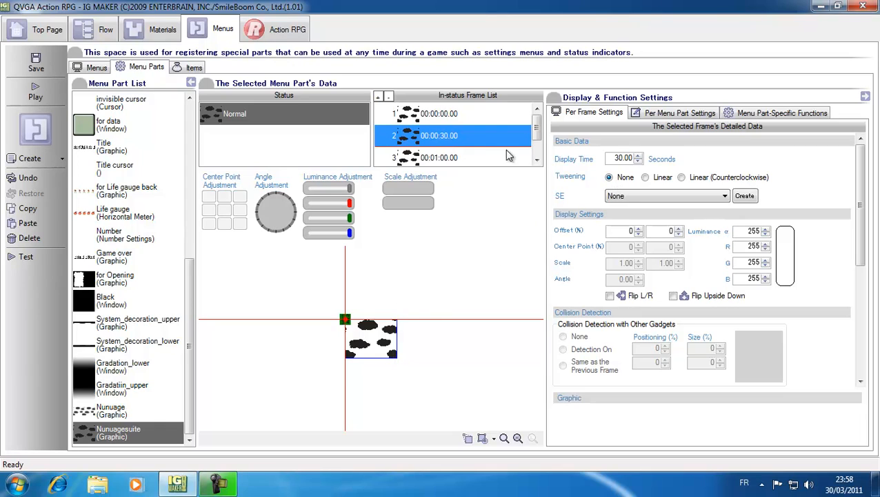
click(645, 177)
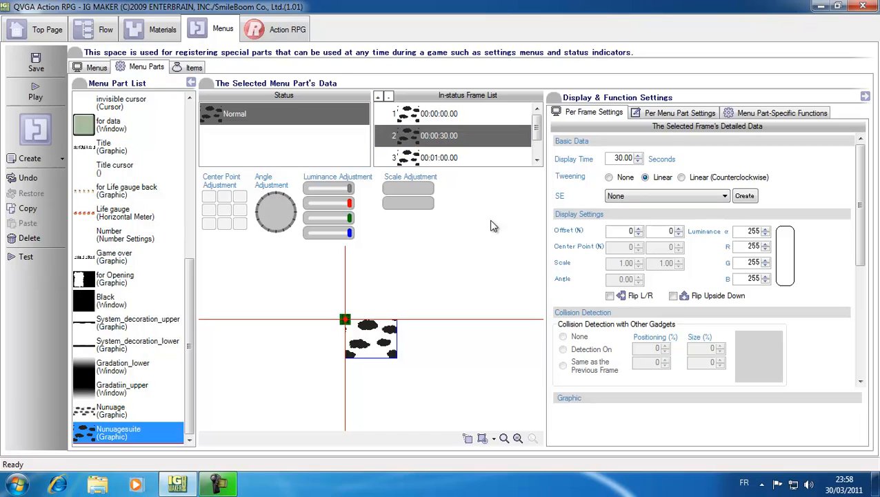
Set the horizontal offset of the Nunuagesuite part's third frame to -100%
click(442, 156)
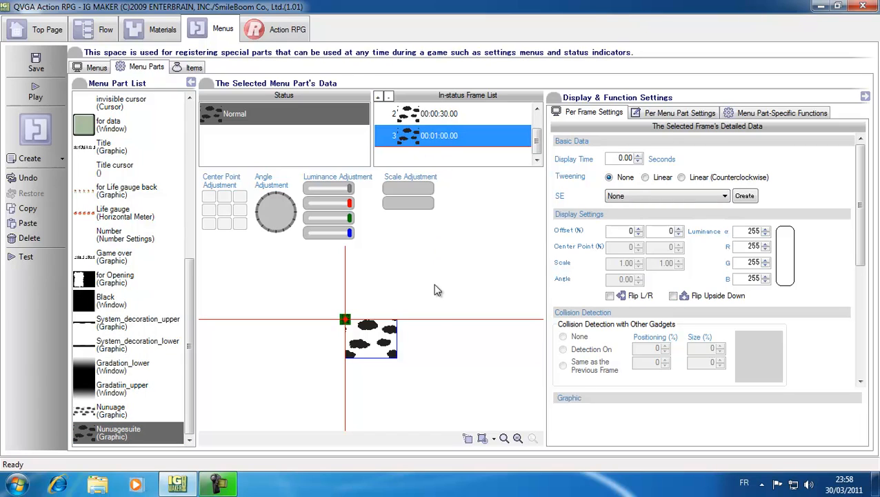
drag(623, 231, 672, 236)
text(-100)
key(Return)
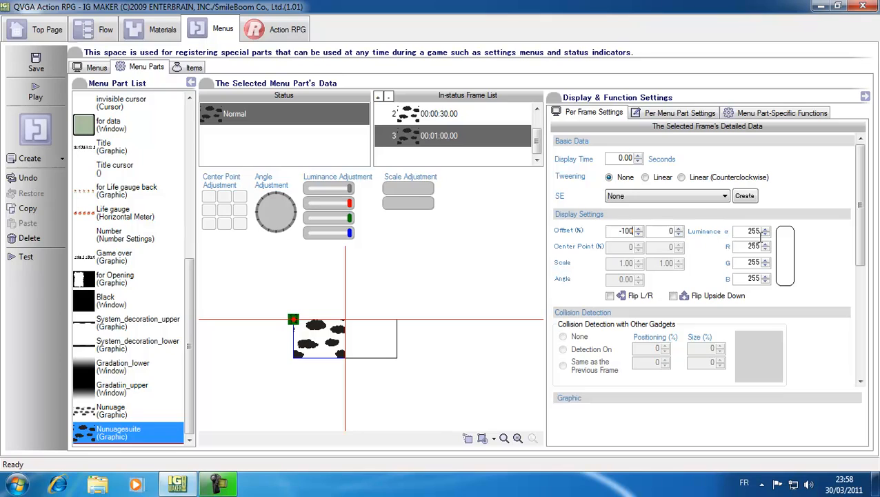
Set the luminance alpha of the Nunuagesuite part's third and second frames to 200
double_click(743, 231)
text(200)
key(Return)
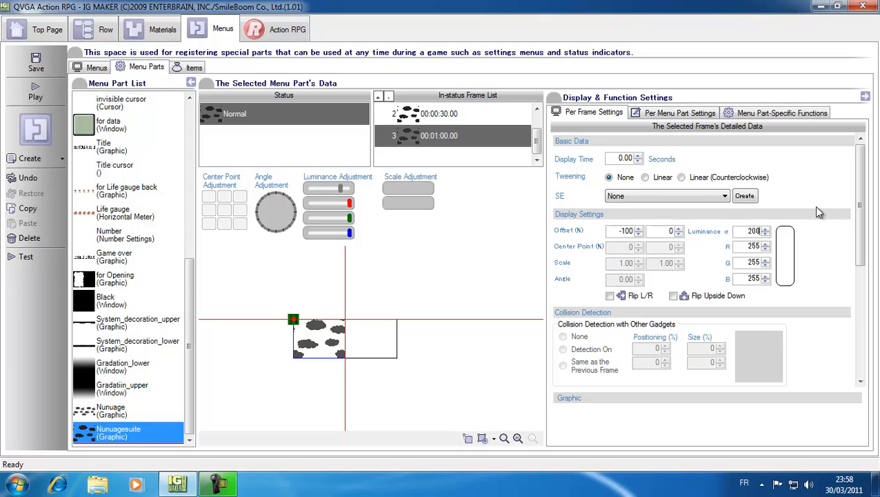
click(446, 118)
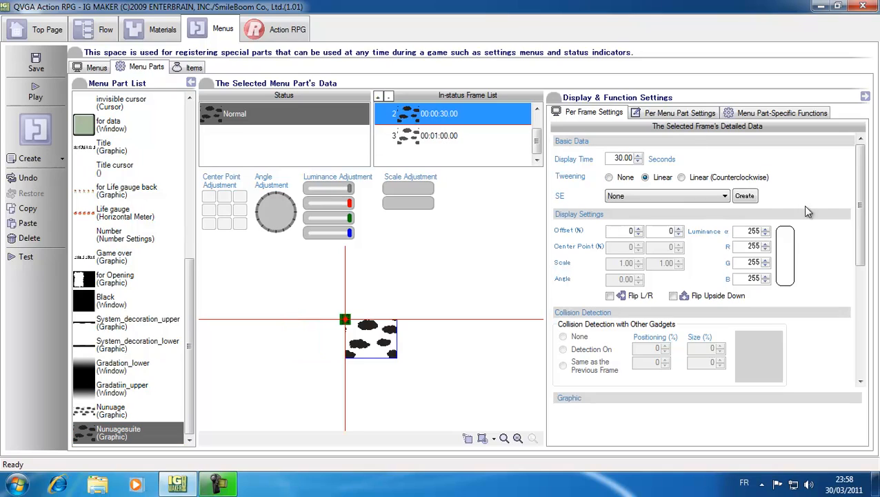
double_click(747, 231)
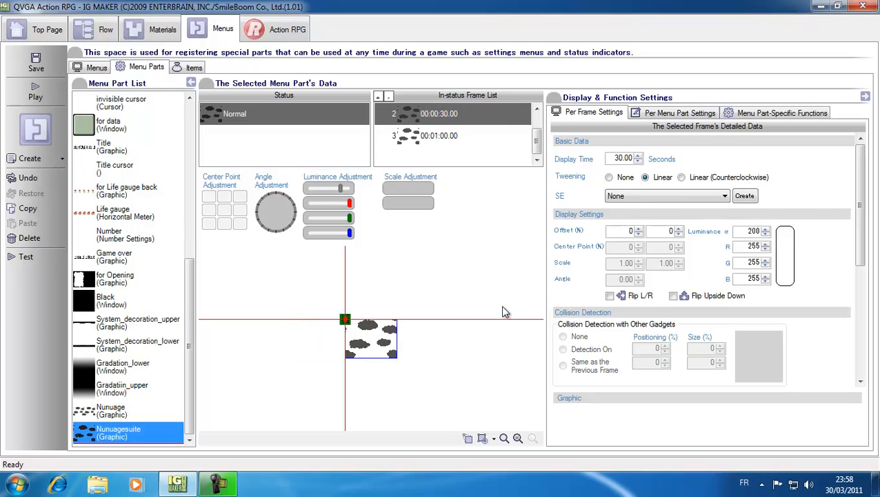
Set the luminance alpha of both frames of the Nunuage part to 200
click(124, 411)
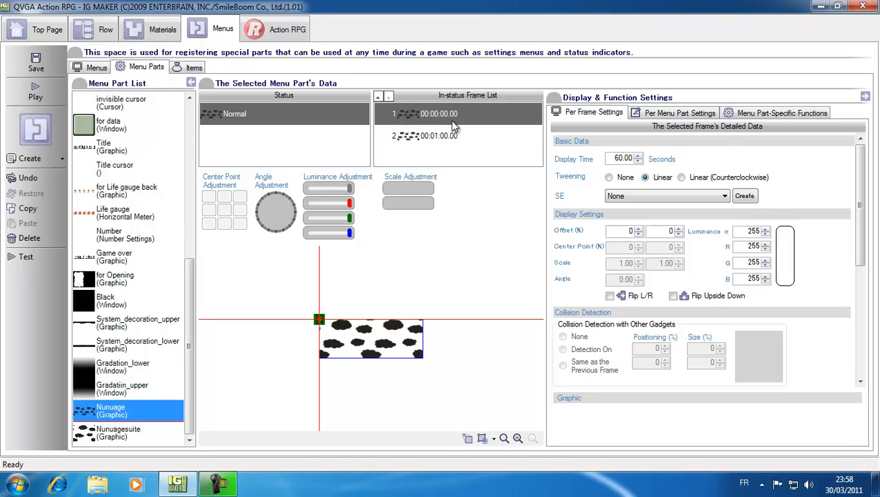
drag(451, 118, 466, 131)
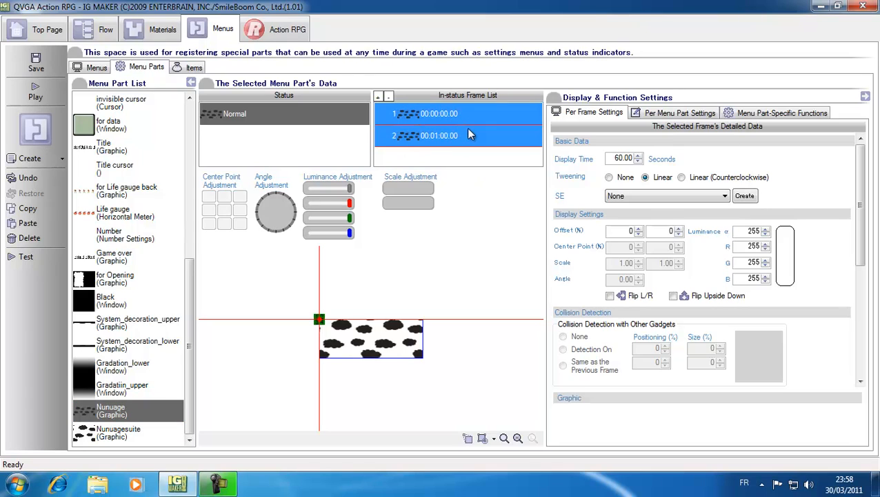
double_click(748, 231)
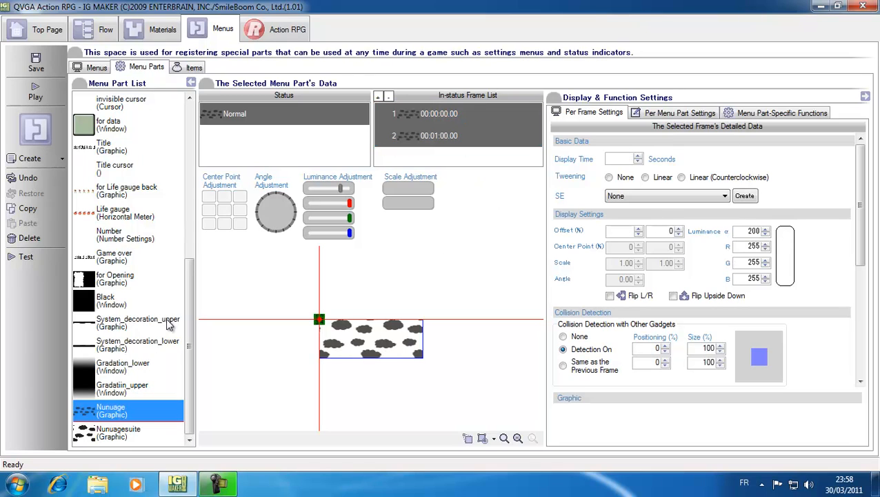
Give the Nunuagesuite part's first frame the same luminance alpha as its other frames, and return to the Nunuage part
click(118, 432)
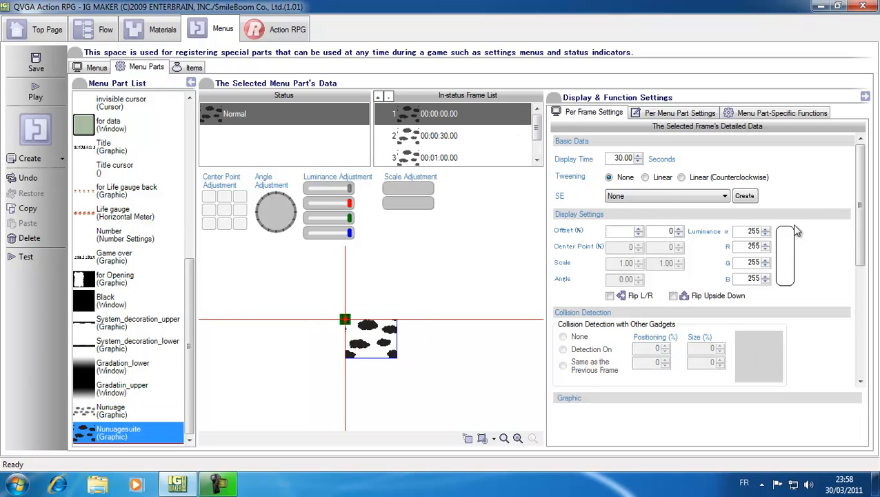
double_click(749, 232)
key(Return)
click(109, 413)
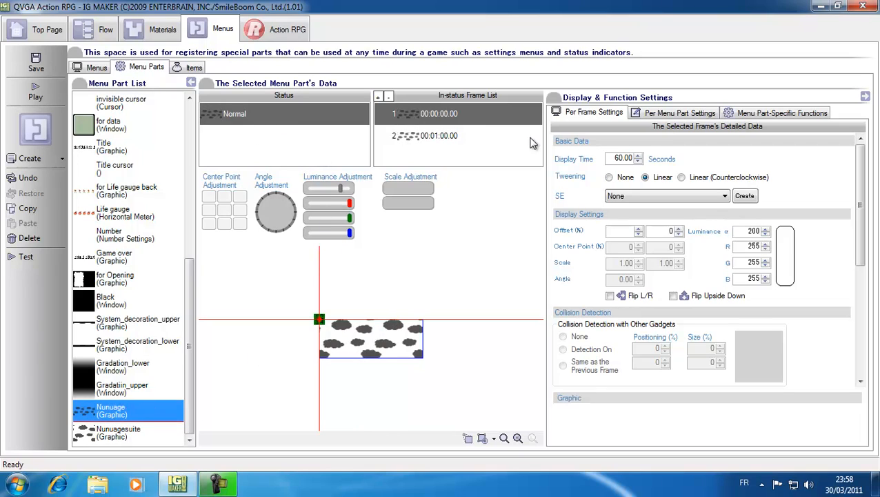
Review the per-frame timing, tweening and offset settings and the looping options of the Nunuage and Nunuagesuite parts
click(448, 119)
click(453, 137)
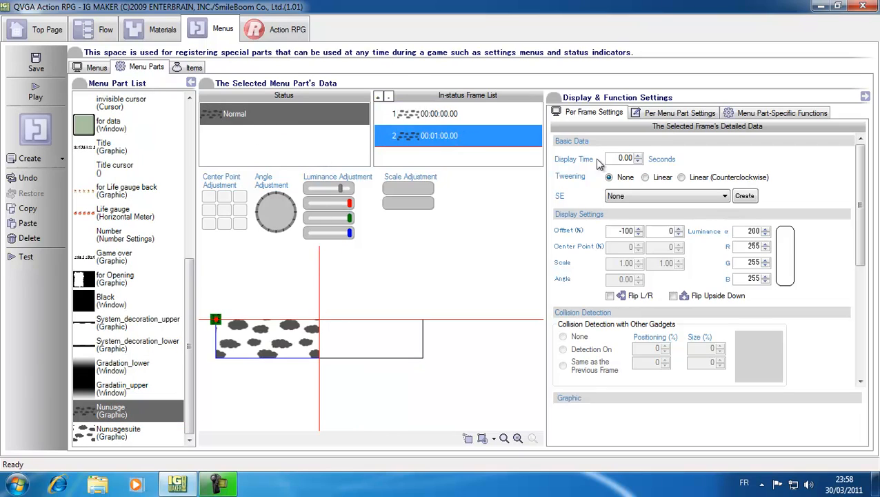
click(483, 116)
click(460, 137)
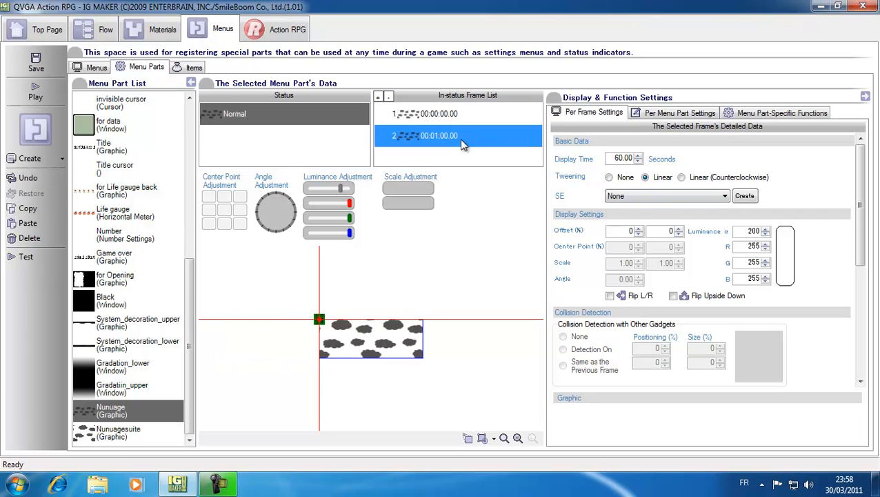
click(652, 114)
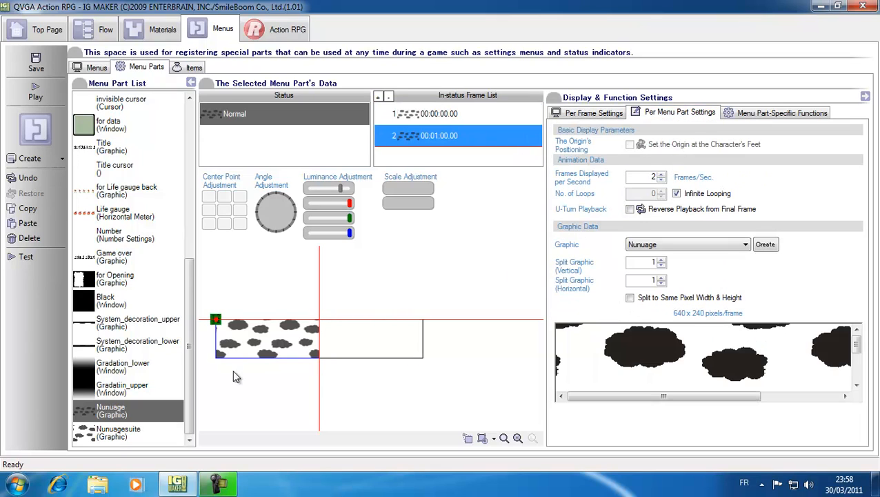
click(119, 431)
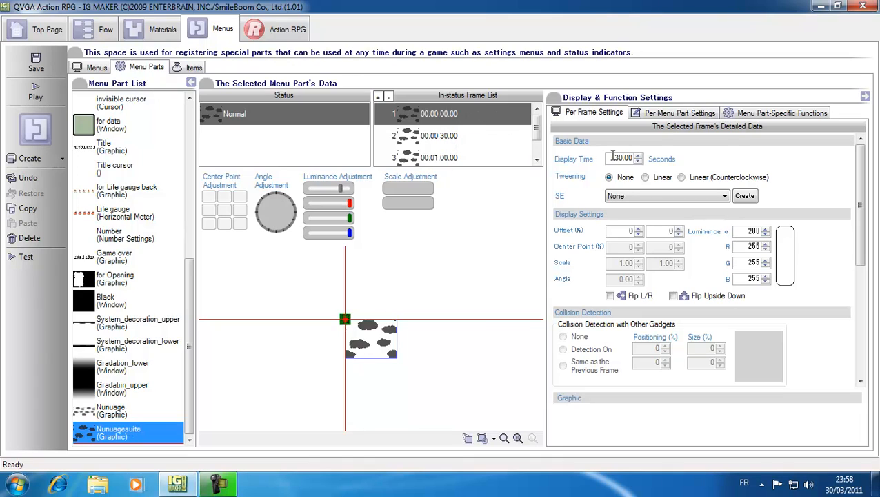
click(453, 137)
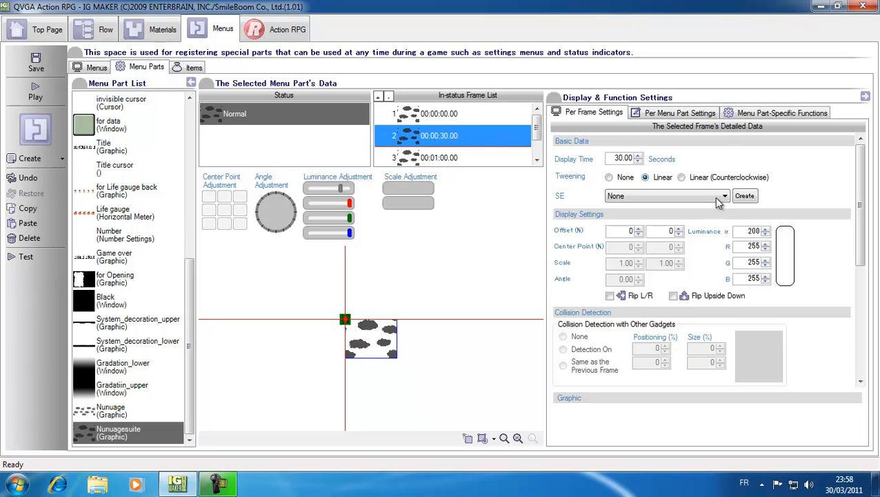
click(453, 156)
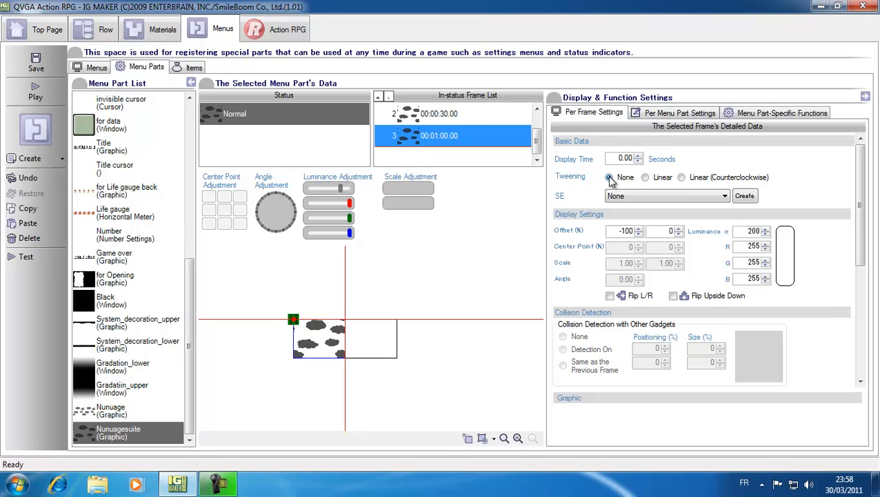
click(682, 114)
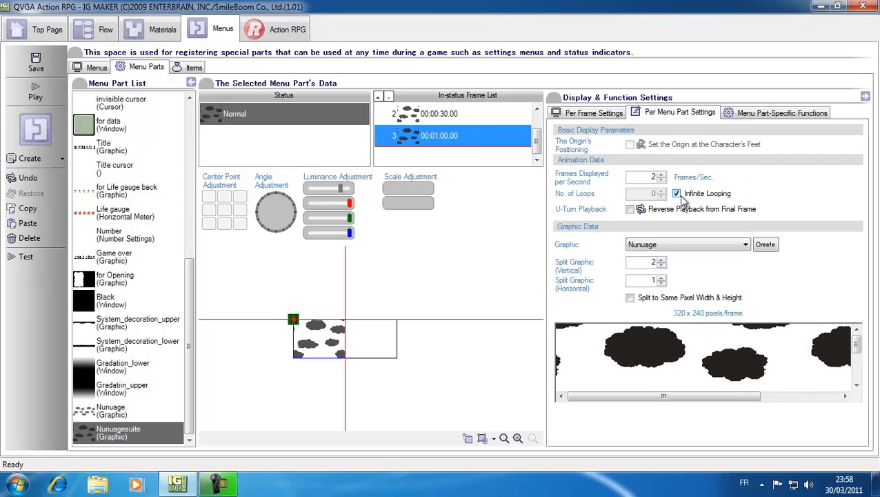
Place the Nunuage part at the upper-left corner of the Basic layout and the Nunuagesuite part beside it at 320, 0
click(90, 69)
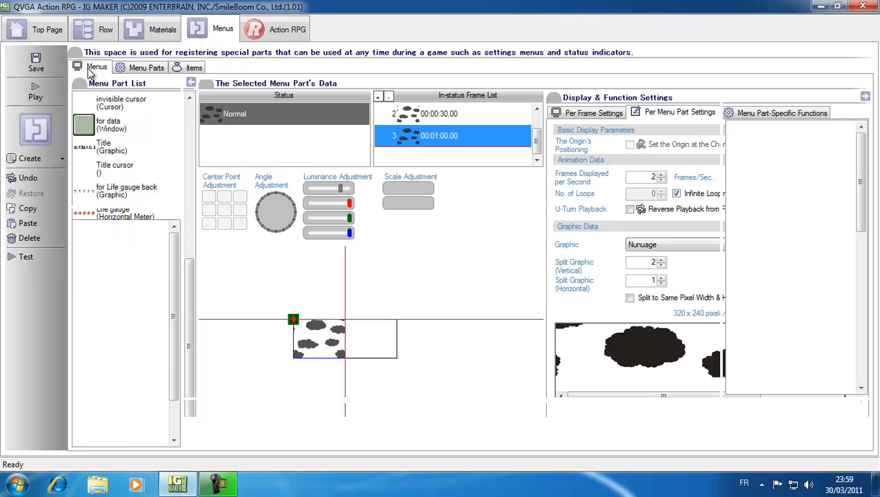
scroll(841, 367, down, 5)
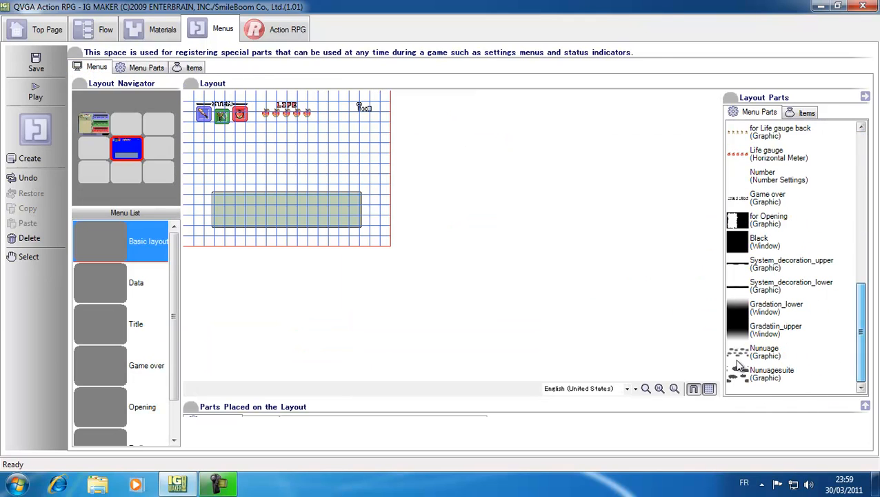
drag(739, 365, 191, 99)
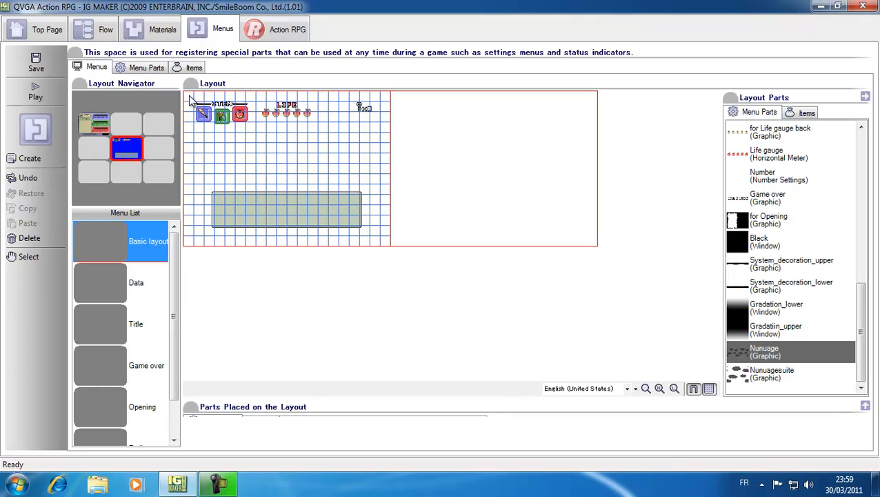
click(545, 395)
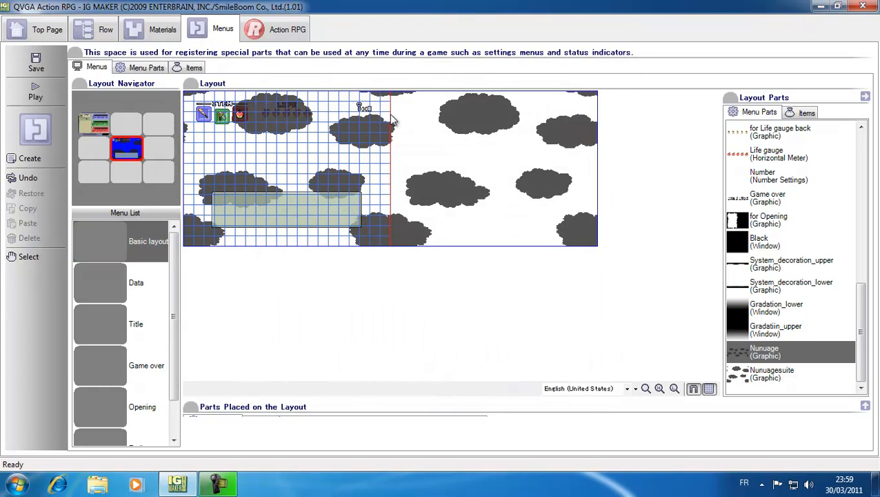
drag(756, 373, 396, 92)
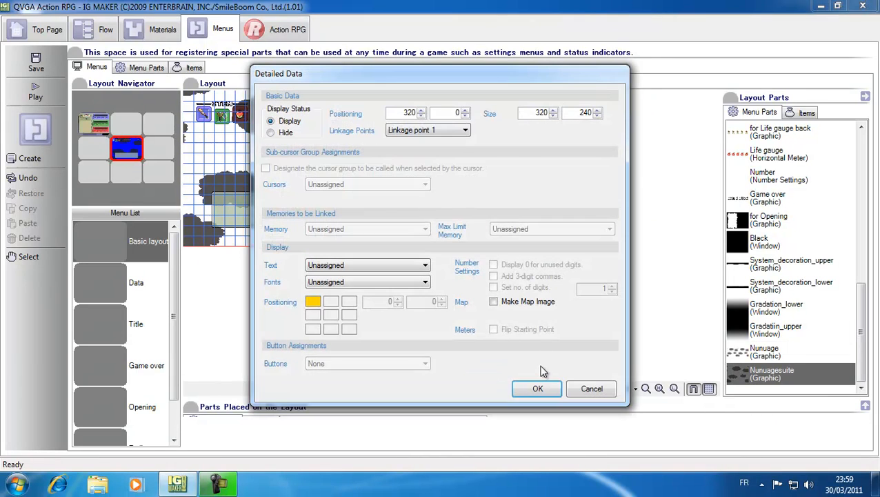
click(537, 389)
Link the Start node directly to the Village canvas in the game's screen flow
click(103, 29)
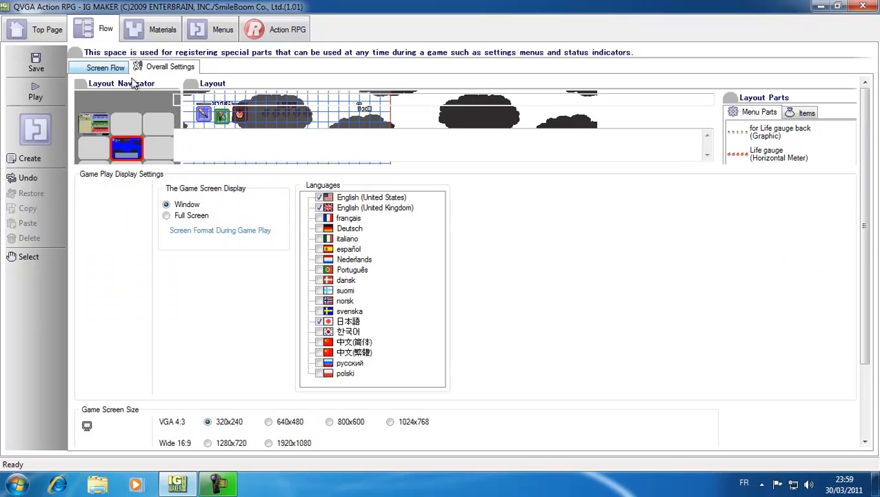
click(106, 69)
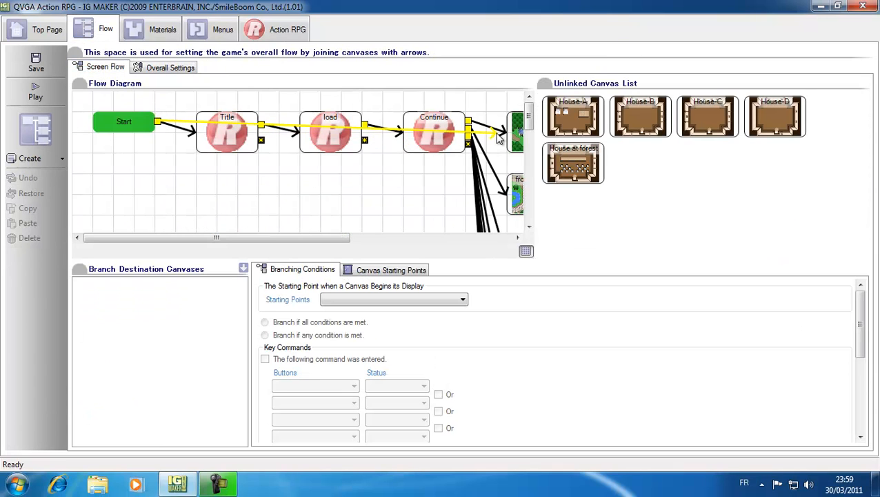
drag(497, 132, 519, 136)
click(469, 290)
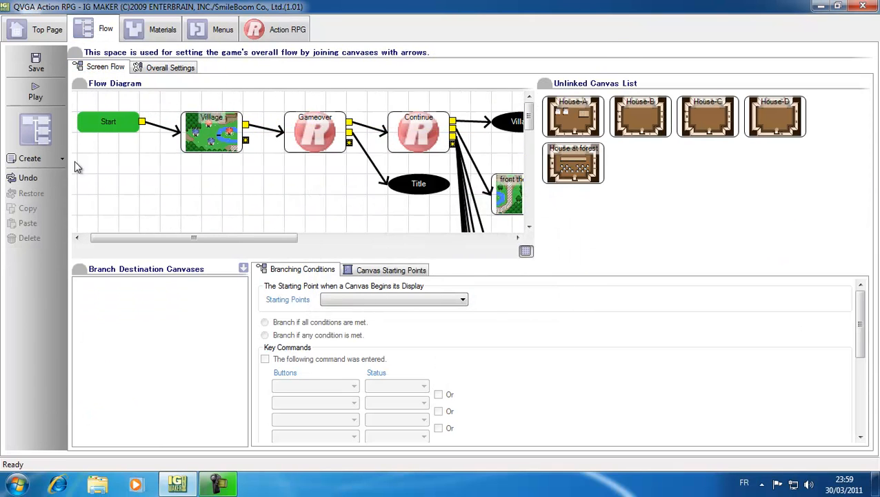
Play-test the game and walk the character around the village to check the scrolling cloud overlay
click(40, 97)
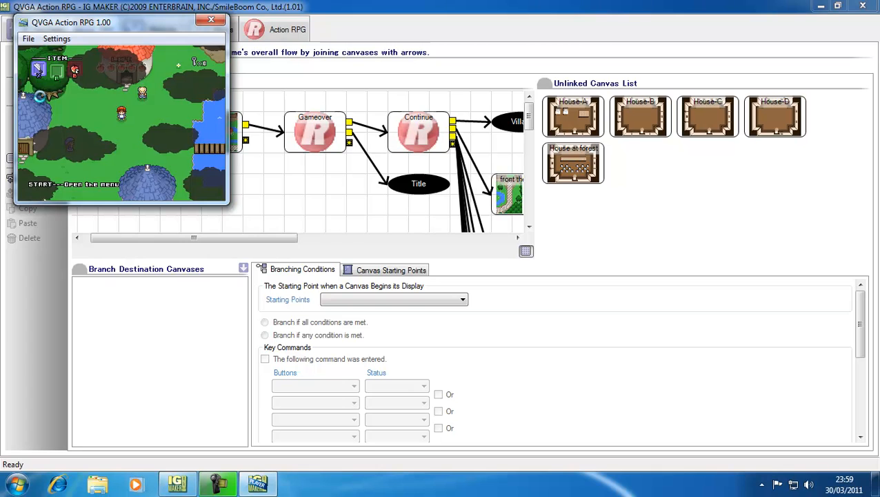
key(Up)
key(Right)
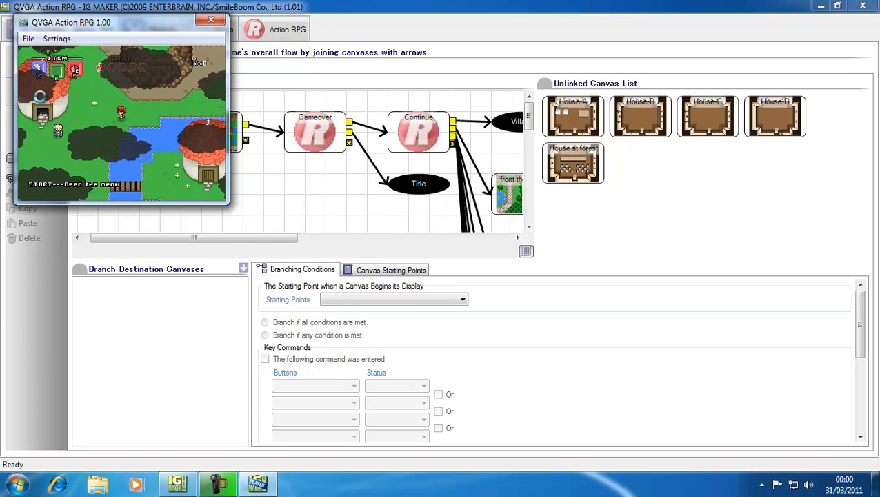
key(Down)
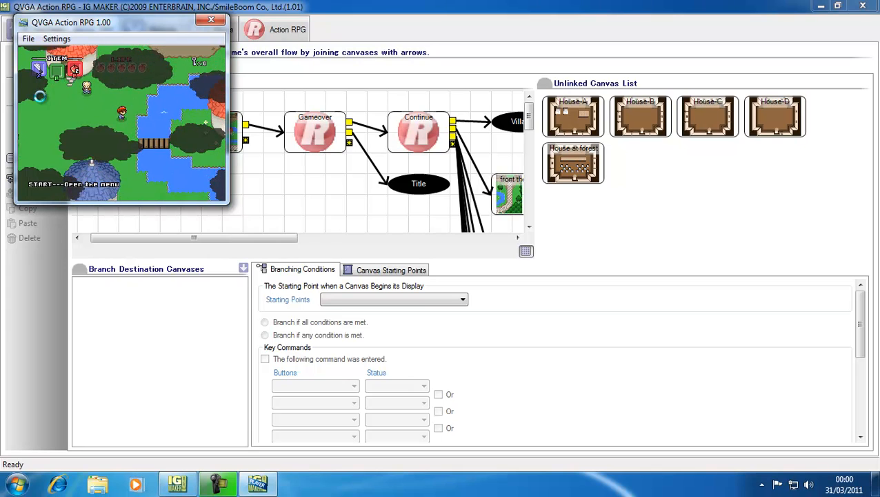
key(Down)
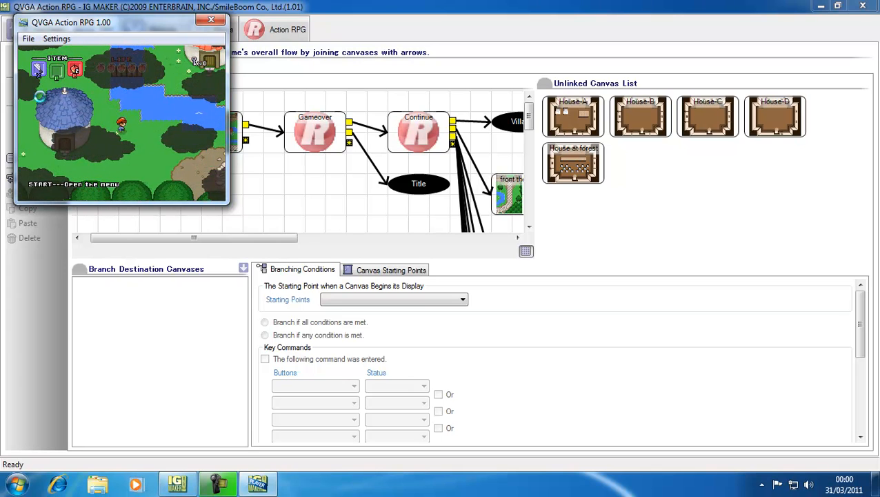
key(Right)
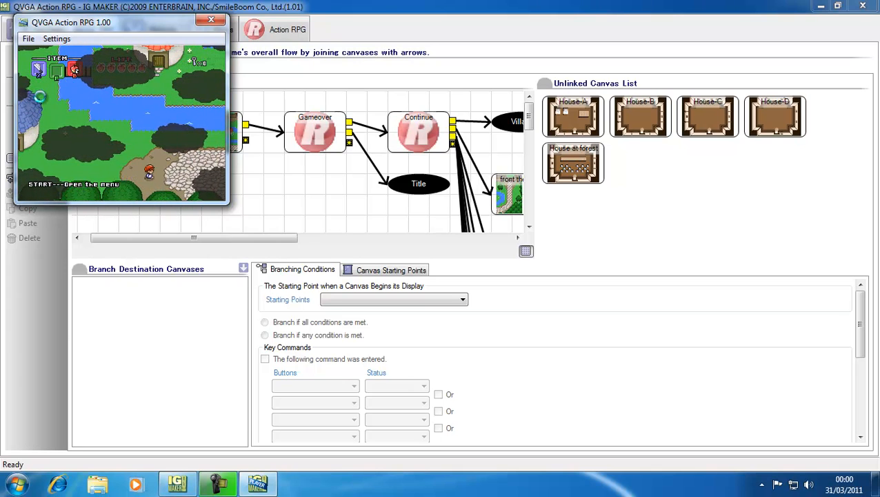
key(Down)
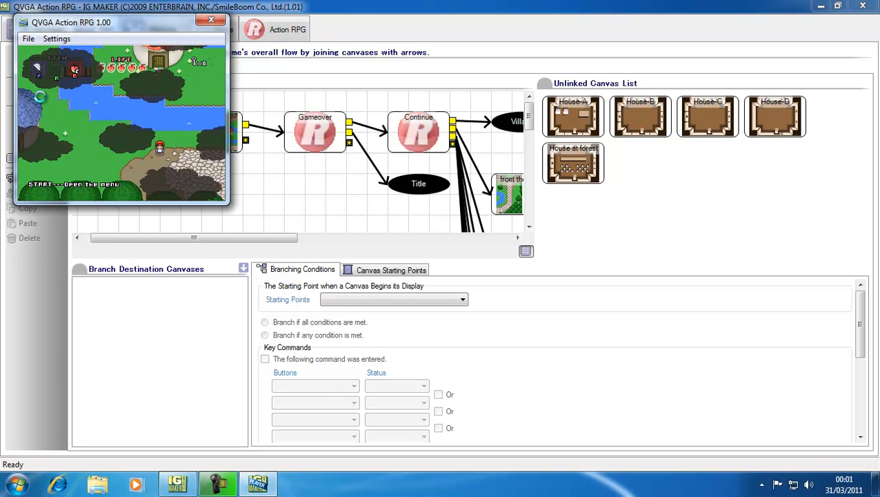
key(Left)
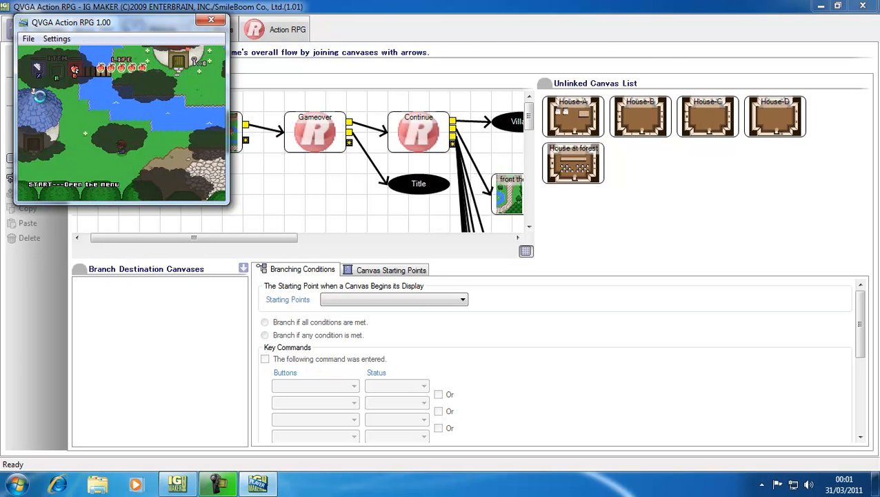
key(Up)
key(Up)
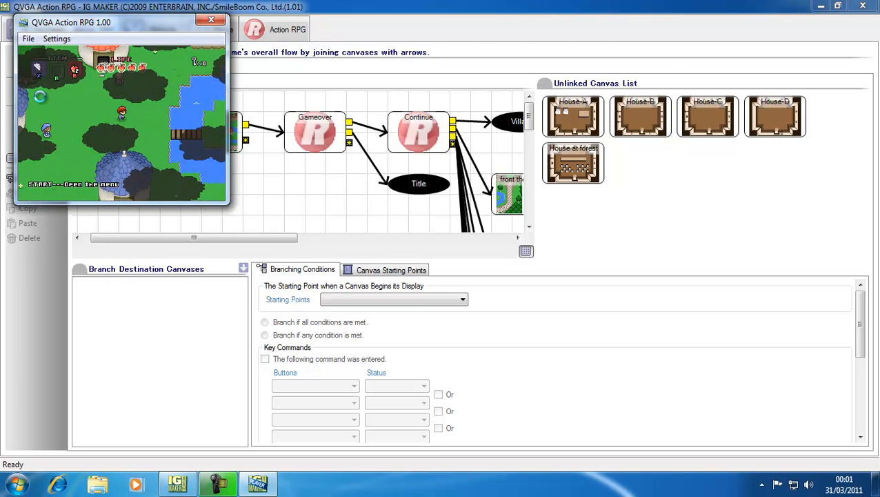
key(Right)
key(Right)
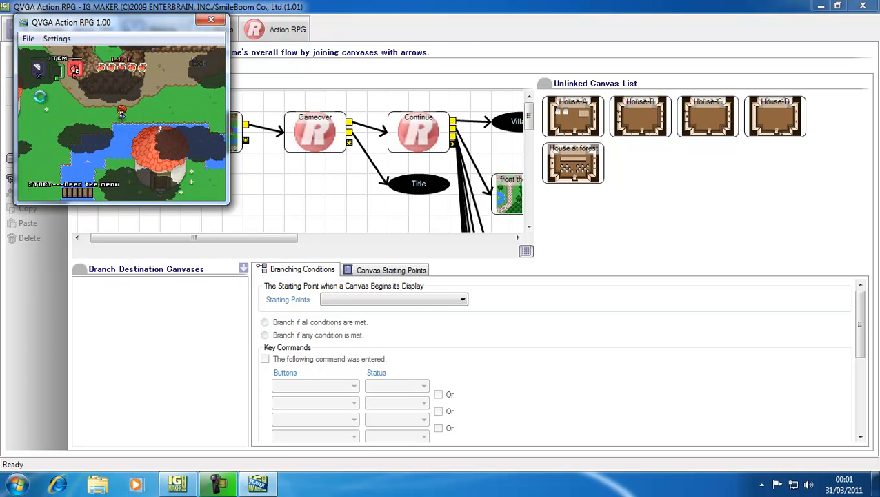
key(Left)
key(Down)
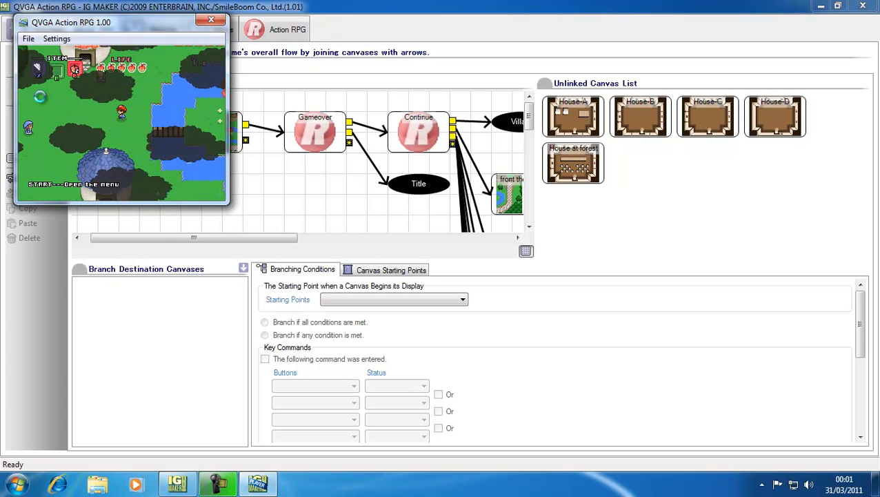
key(Right)
key(Down)
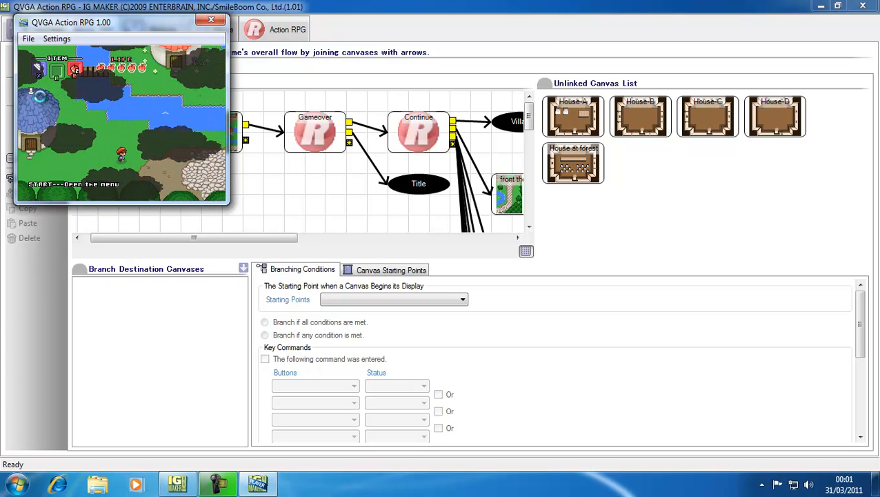